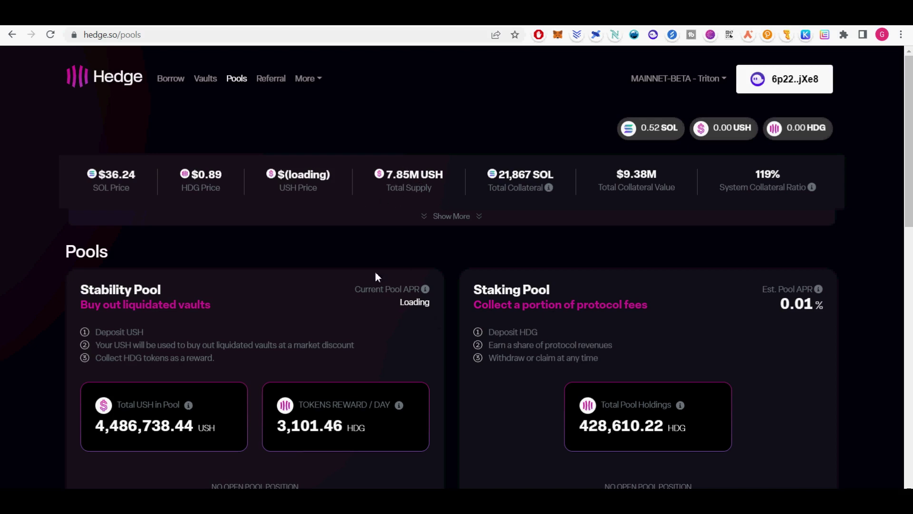
scroll(373, 286, "down", 5)
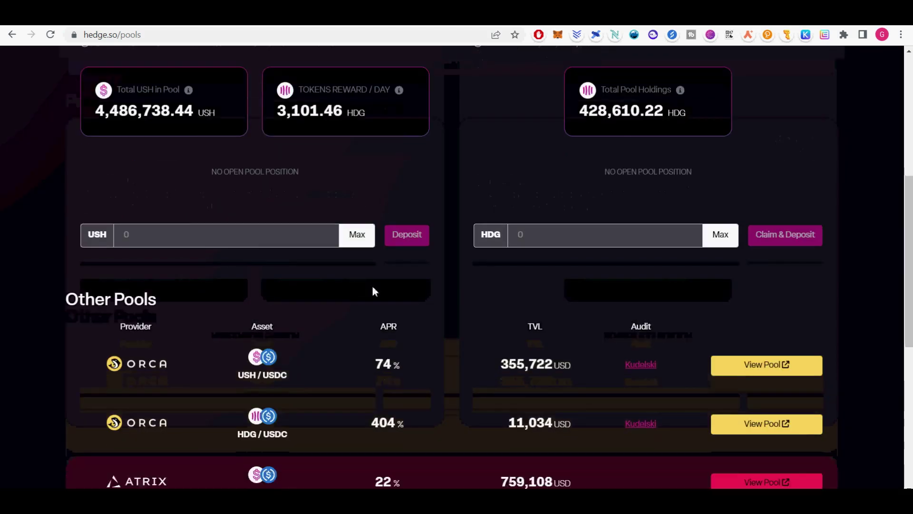
scroll(372, 286, "down", 3)
scroll(372, 286, "up", 3)
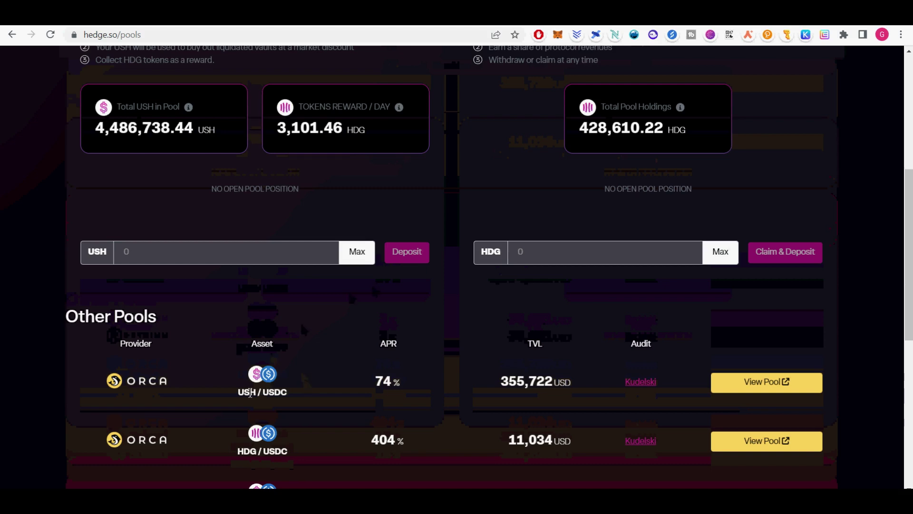
Highlight the USH / USDC pool under Other Pools on Hedge's Pools page.
left_click_drag(241, 393, 288, 392)
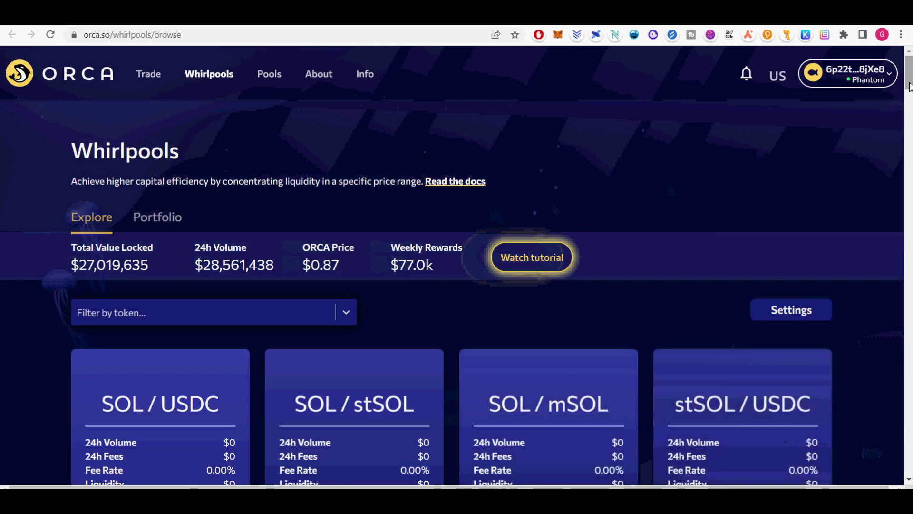
scroll(666, 179, "down", 1)
scroll(665, 179, "down", 3)
scroll(666, 180, "up", 1)
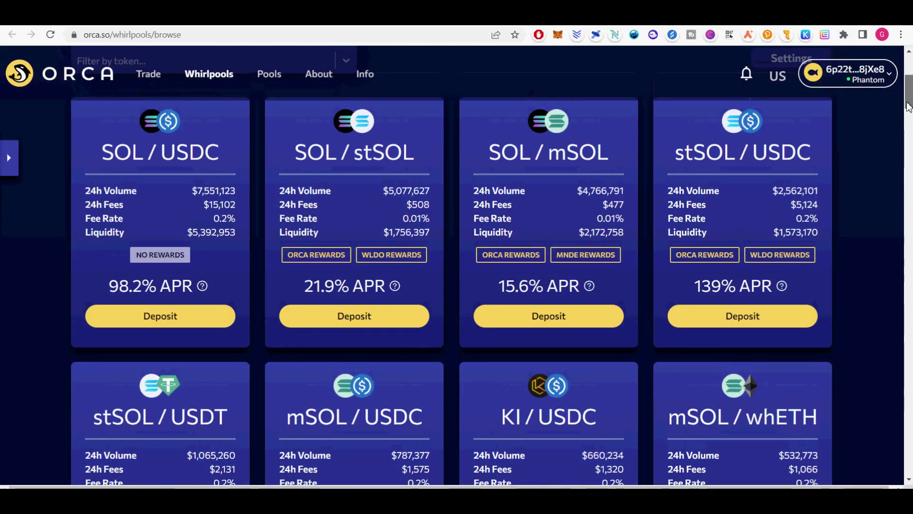
left_click_drag(908, 106, 909, 143)
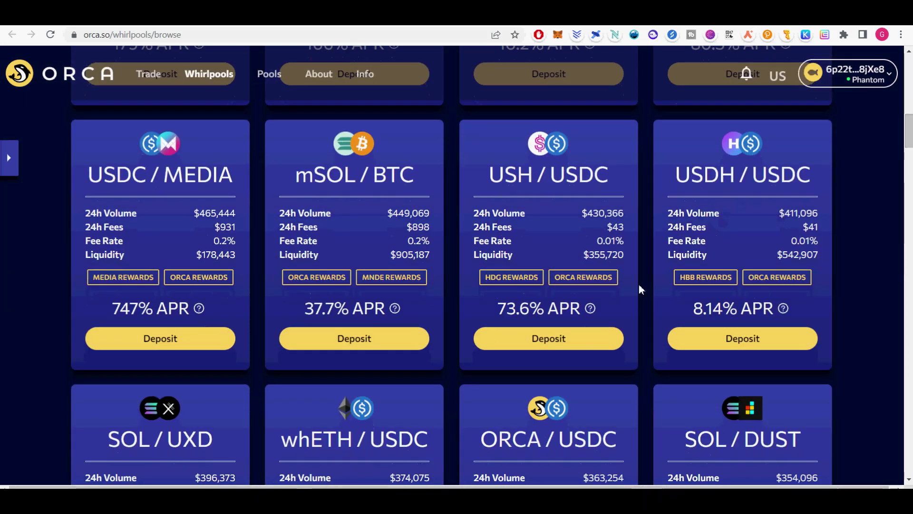
Note USH/USDC's 73.6% APR and 0.01% fee, then start a deposit with a custom range.
left_click_drag(498, 308, 598, 313)
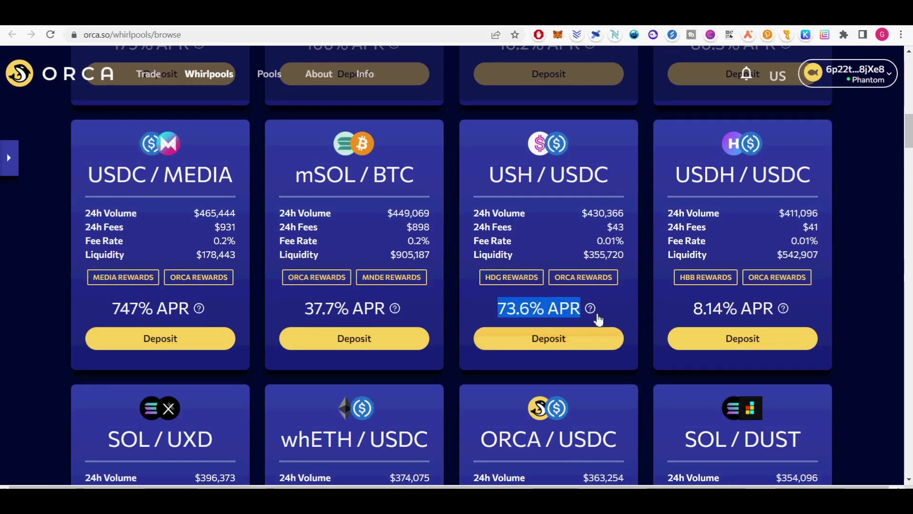
left_click(618, 313)
mouse_move(590, 308)
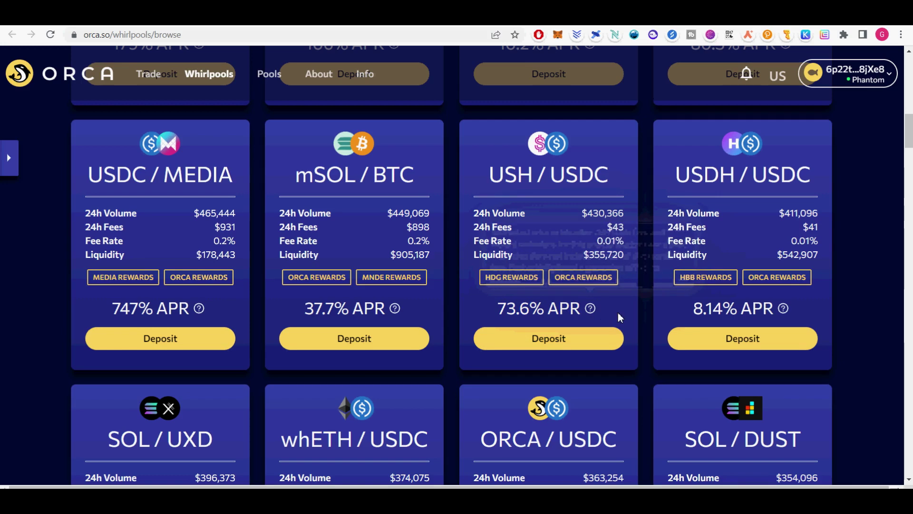
left_click_drag(597, 241, 629, 243)
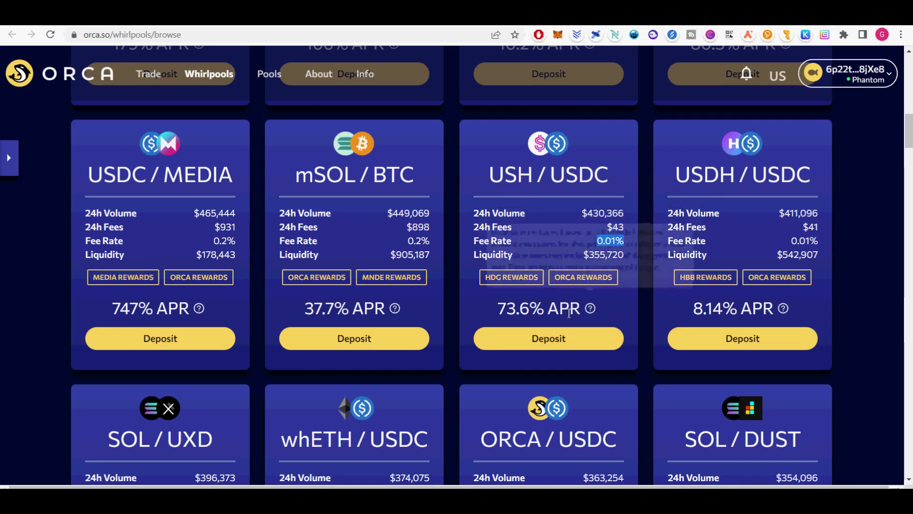
left_click(549, 338)
left_click(563, 407)
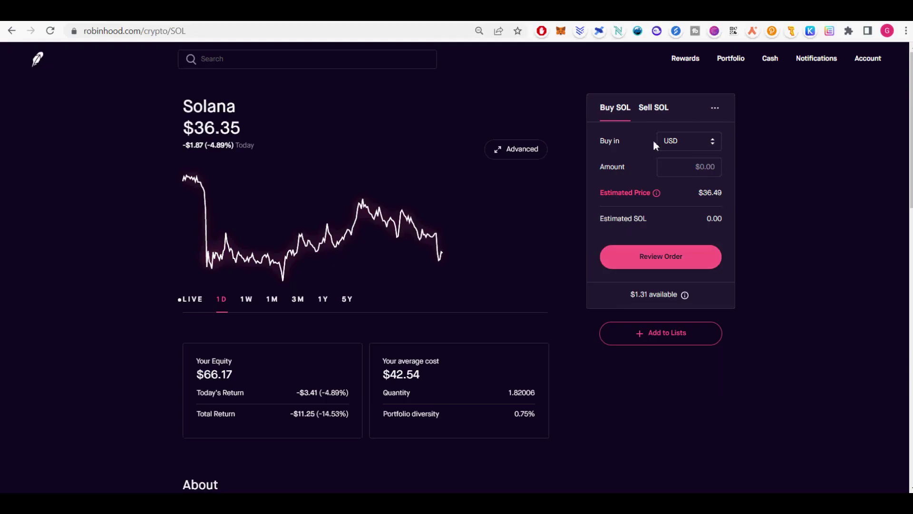
Set up a $1.31 Solana limit buy order at a $32.50 limit price.
left_click(715, 107)
left_click(745, 187)
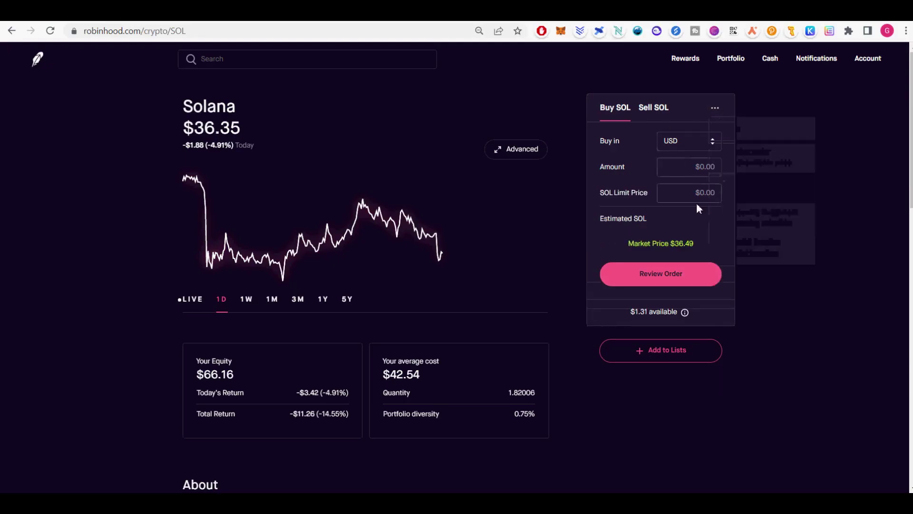
left_click(690, 167)
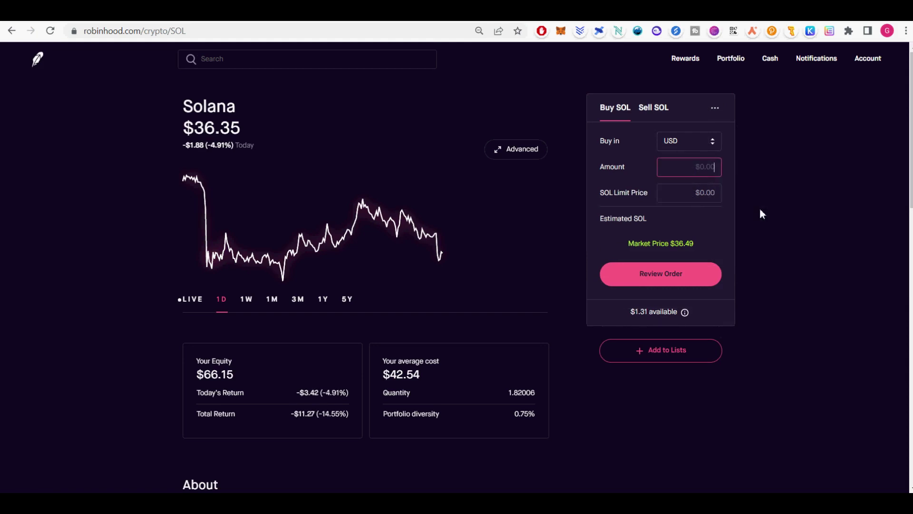
type("1")
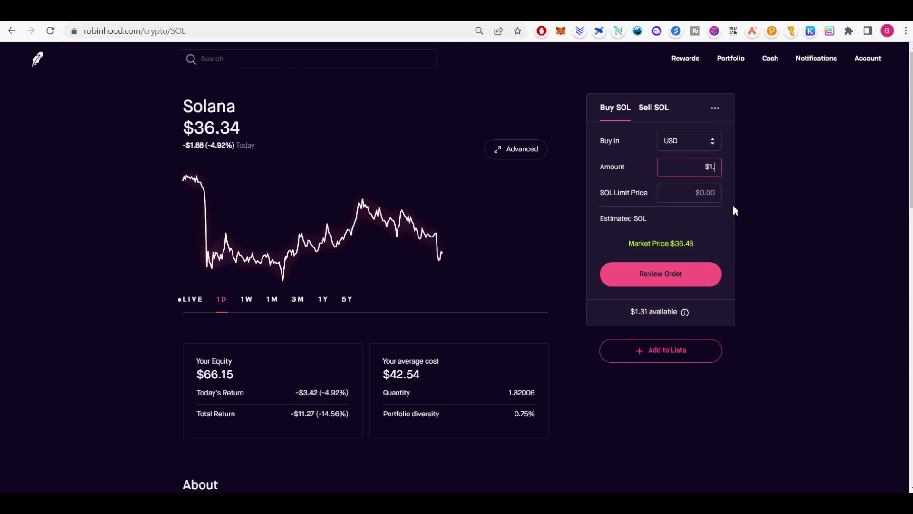
type(".31")
left_click(711, 194)
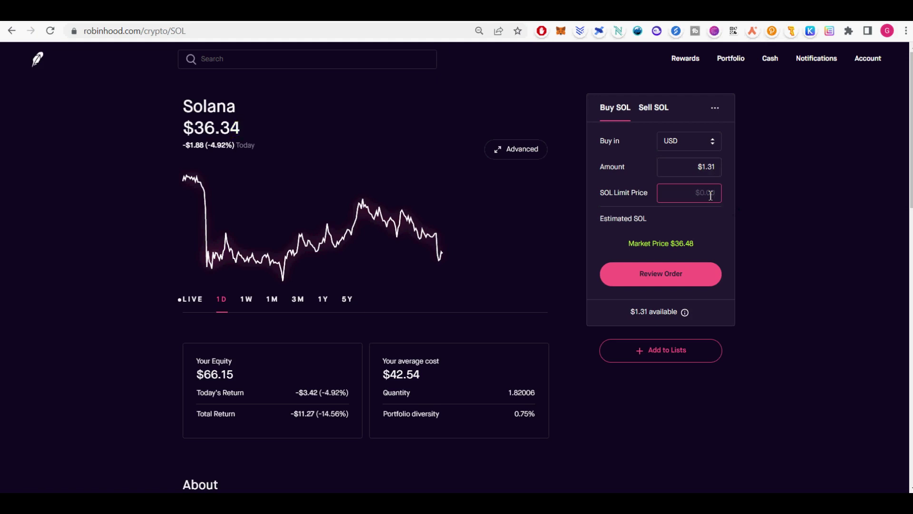
type("32")
type(".50")
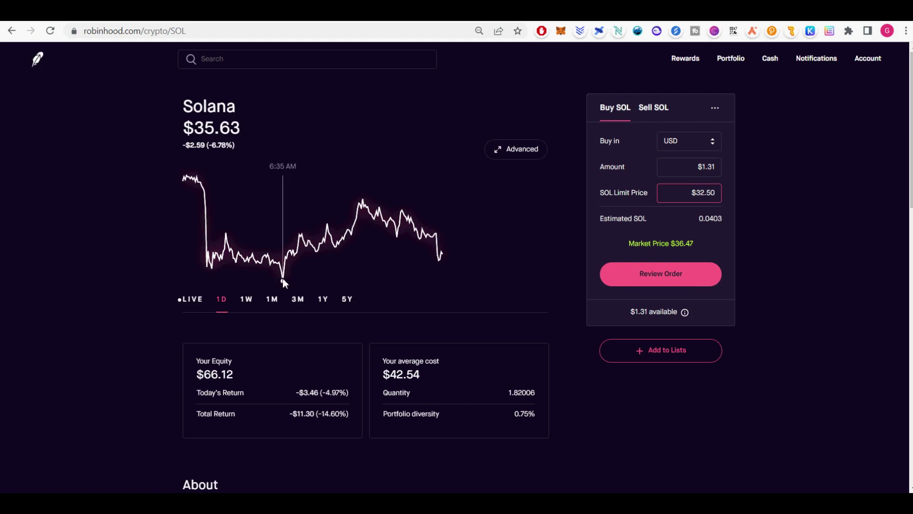
Show SOL's one-week chart, then review and submit the limit buy.
left_click(247, 300)
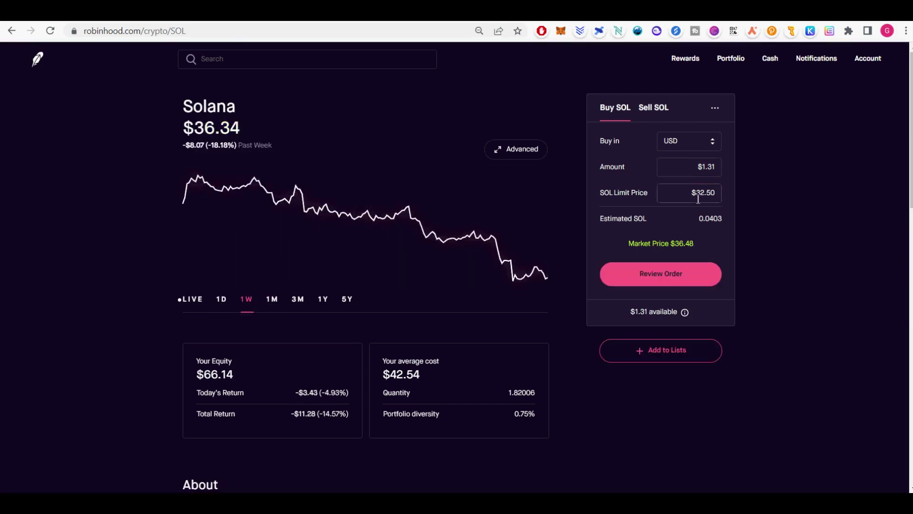
left_click(687, 278)
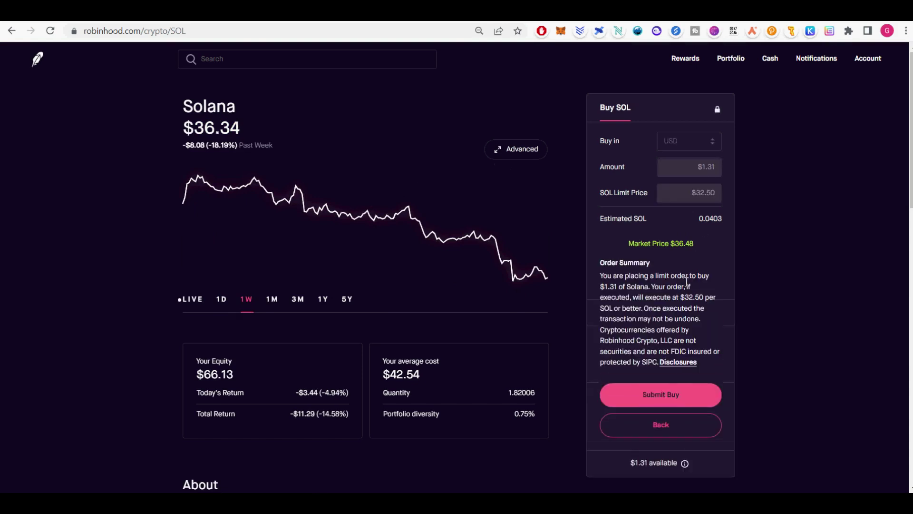
left_click(681, 397)
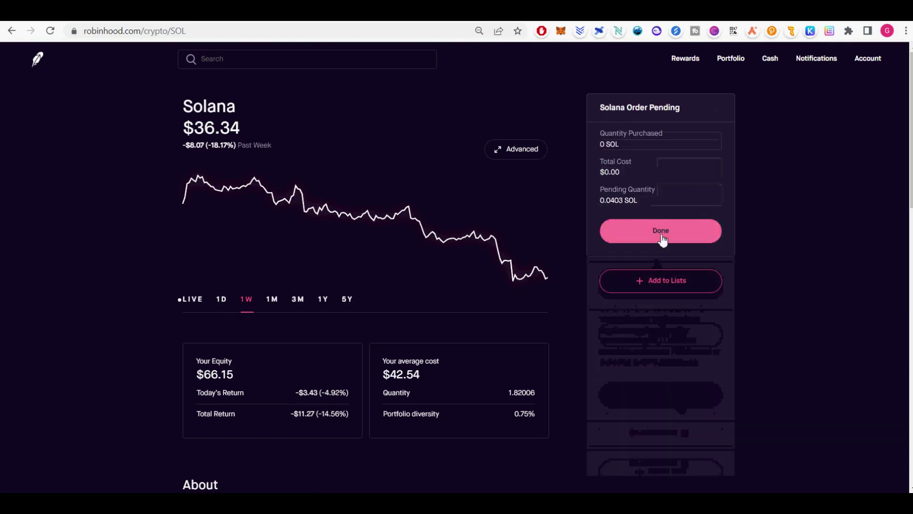
left_click(663, 230)
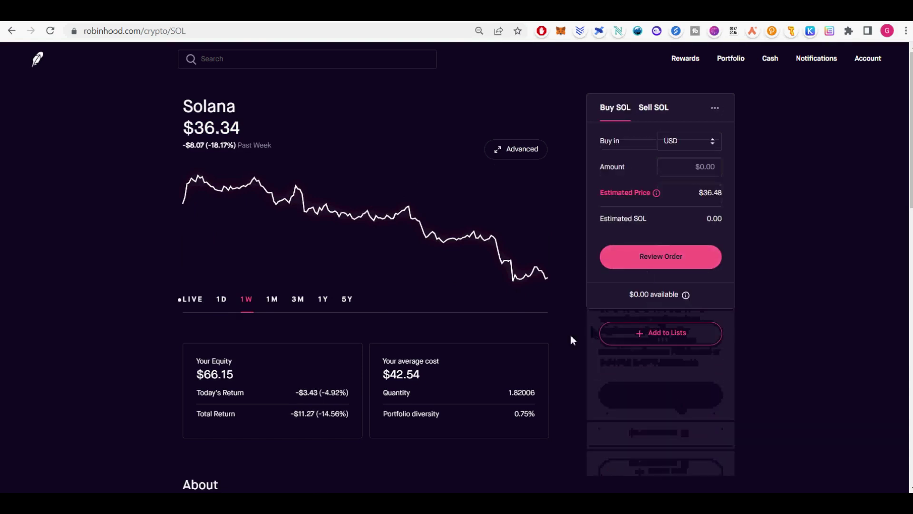
Start a Solana send of $10.00 in US dollars, about 0.2744 SOL.
left_click(715, 108)
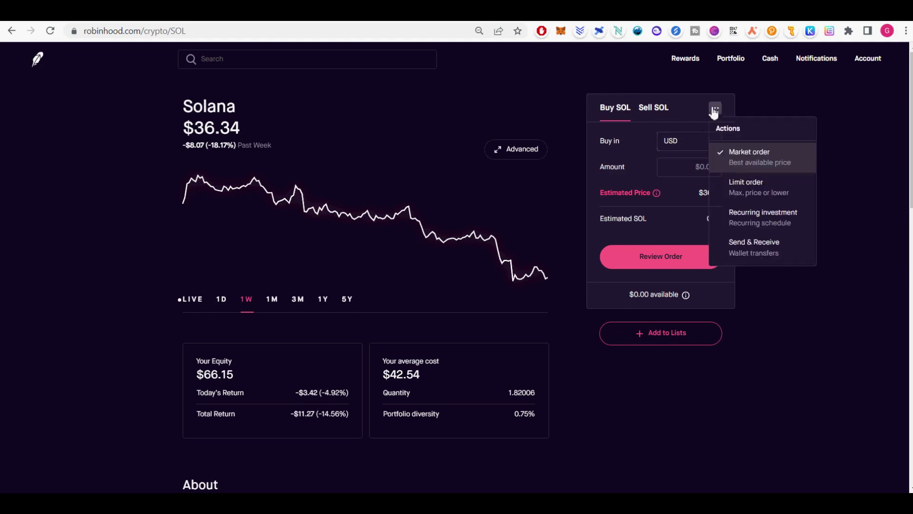
left_click(760, 246)
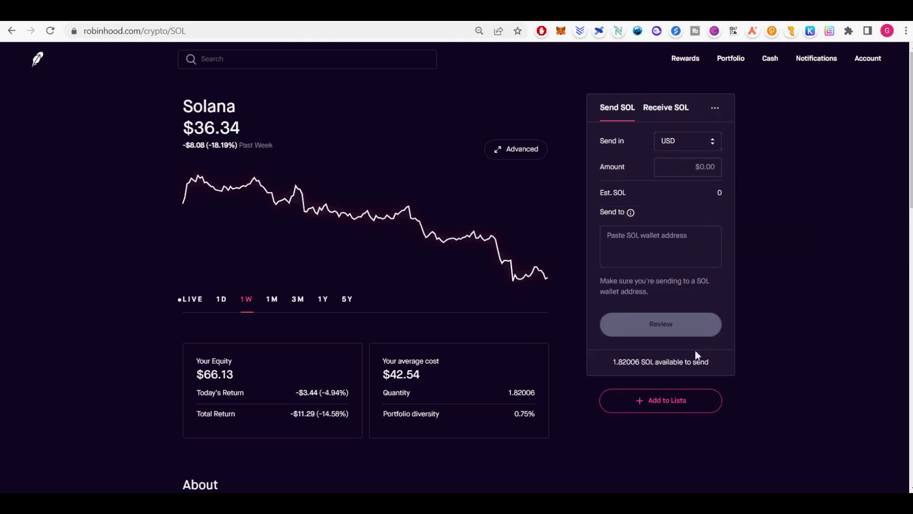
left_click(685, 167)
left_click(688, 140)
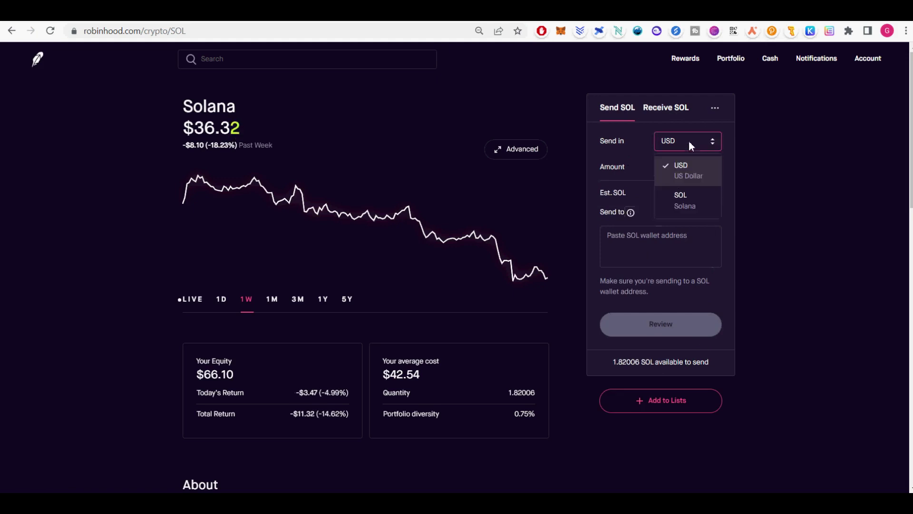
left_click(685, 167)
type("10")
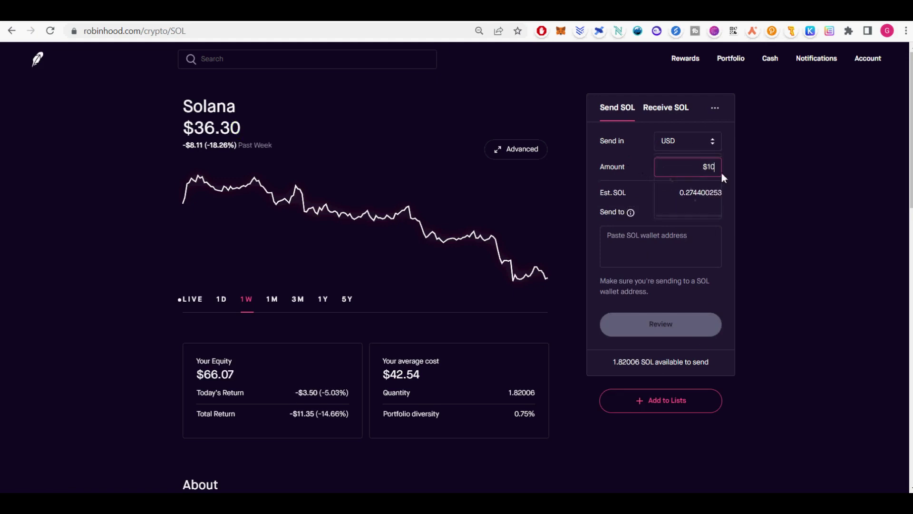
left_click(642, 246)
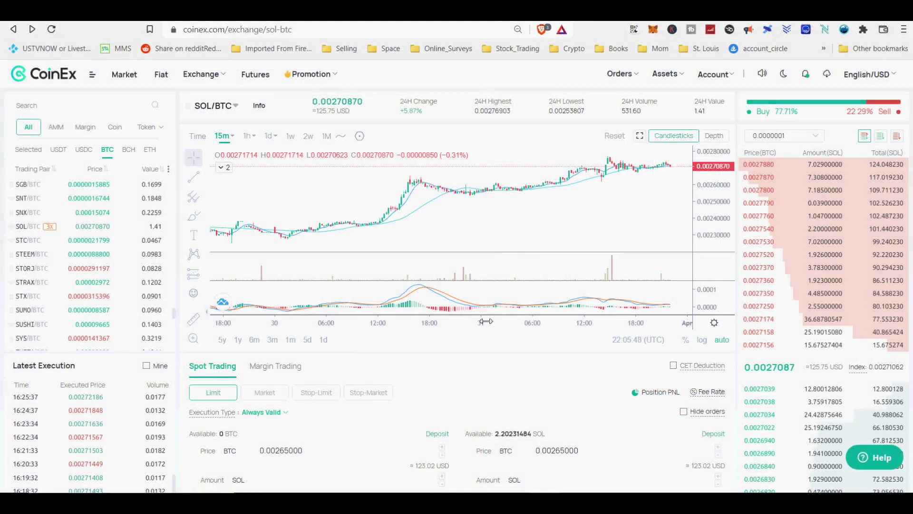
scroll(485, 322, "up", 1)
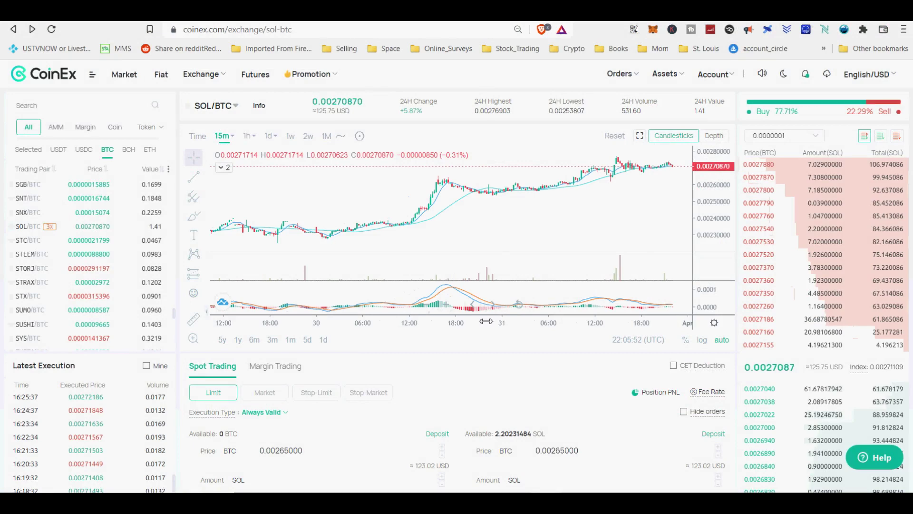
scroll(485, 321, "down", 1)
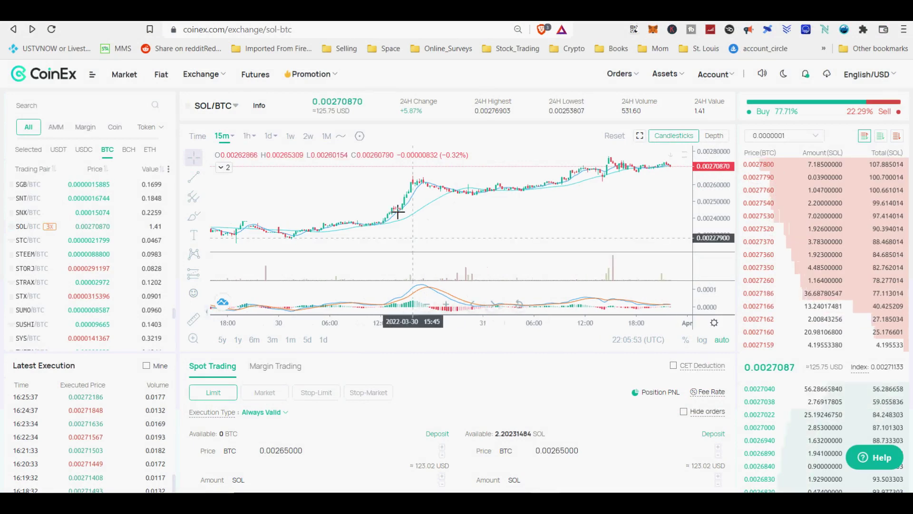
scroll(514, 261, "up", 1)
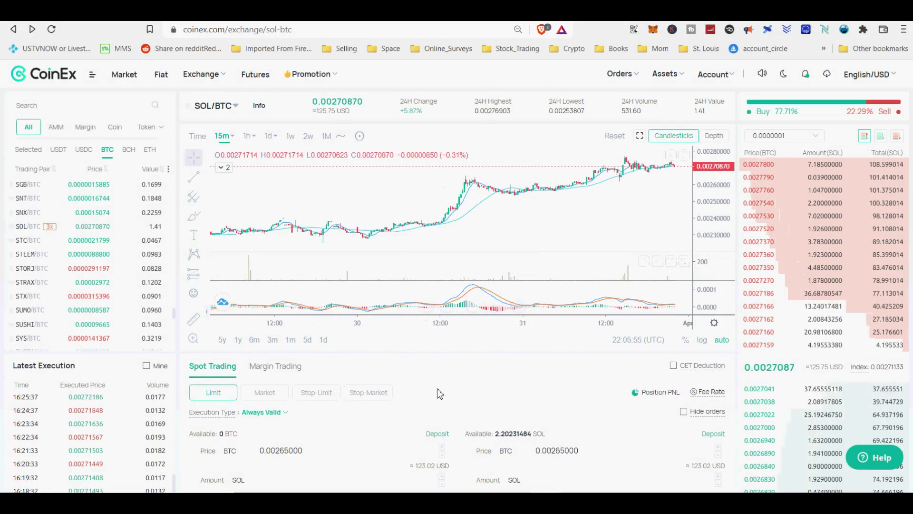
scroll(439, 392, "down", 5)
scroll(439, 392, "up", 5)
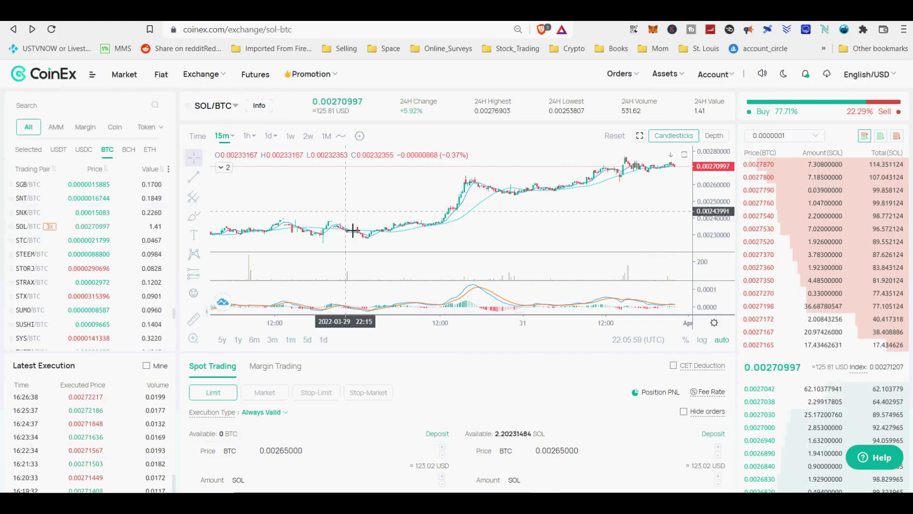
scroll(391, 350, "down", 5)
scroll(391, 350, "up", 5)
scroll(391, 350, "down", 5)
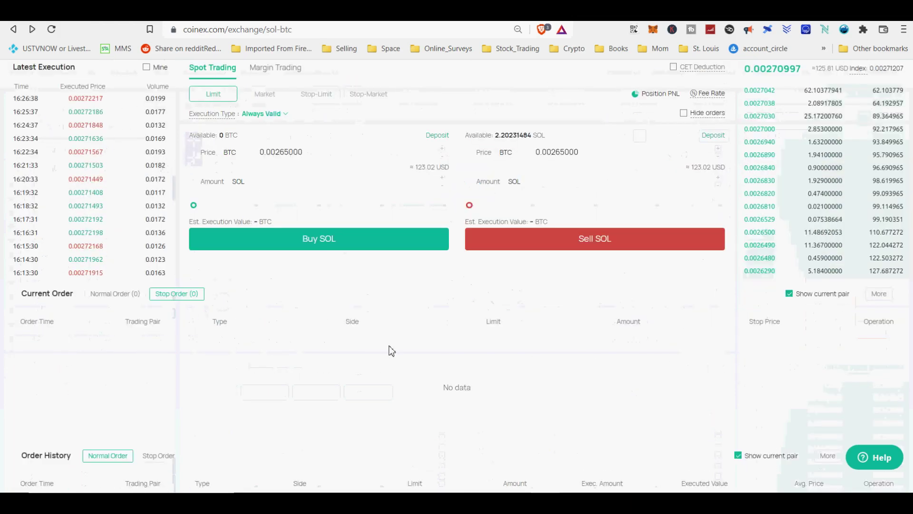
scroll(184, 464, "down", 5)
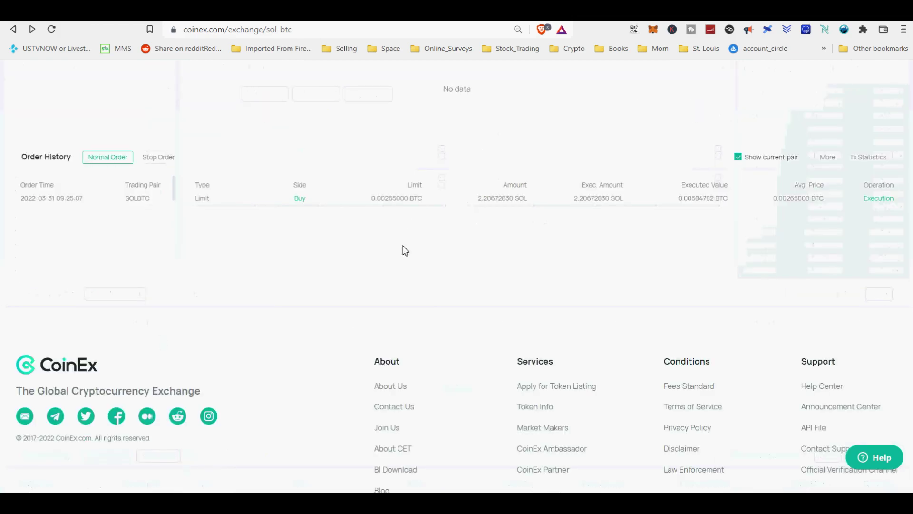
scroll(123, 198, "up", 10)
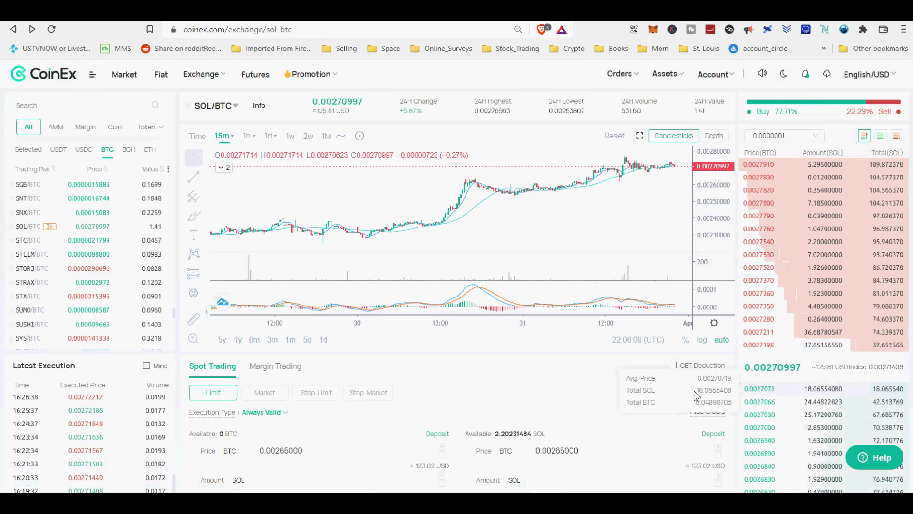
scroll(456, 356, "down", 5)
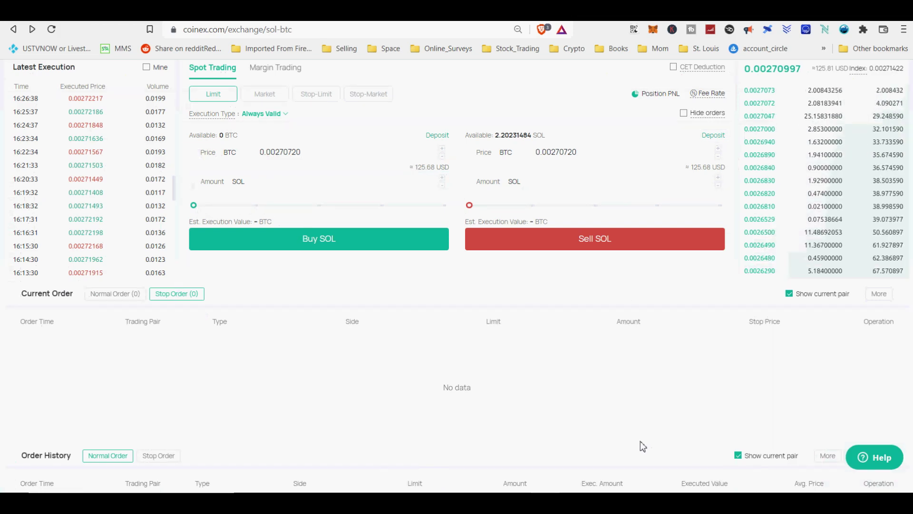
scroll(639, 441, "down", 4)
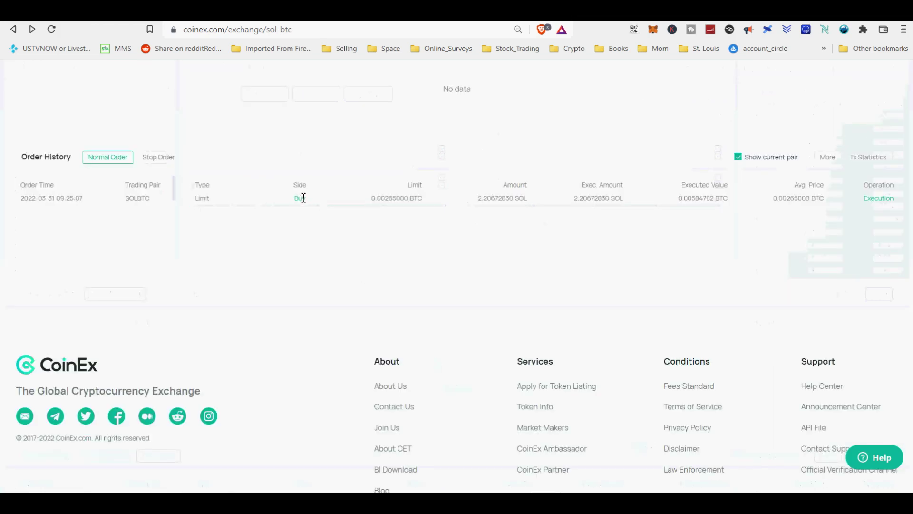
left_click(877, 199)
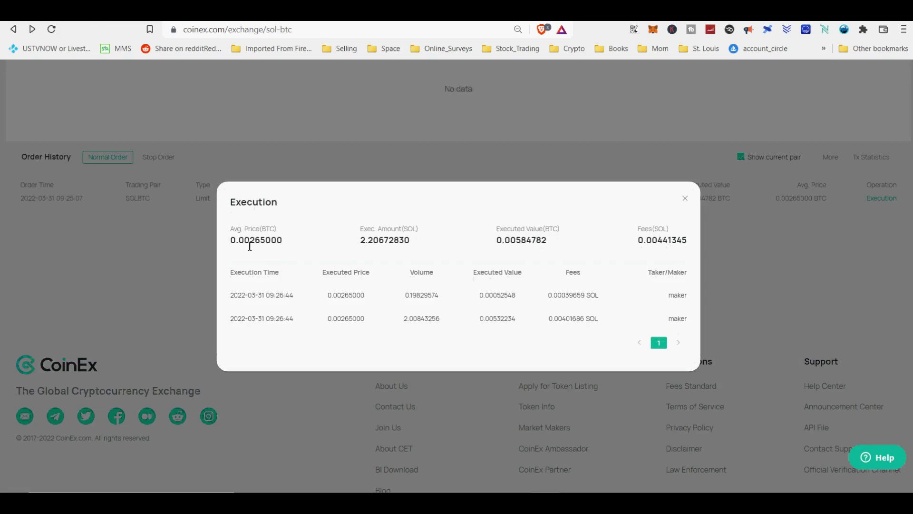
left_click_drag(230, 240, 698, 253)
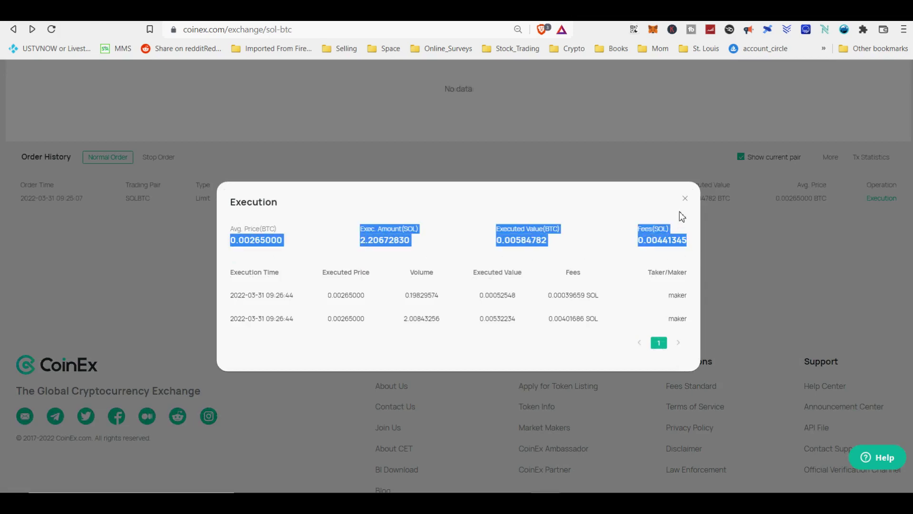
left_click(685, 198)
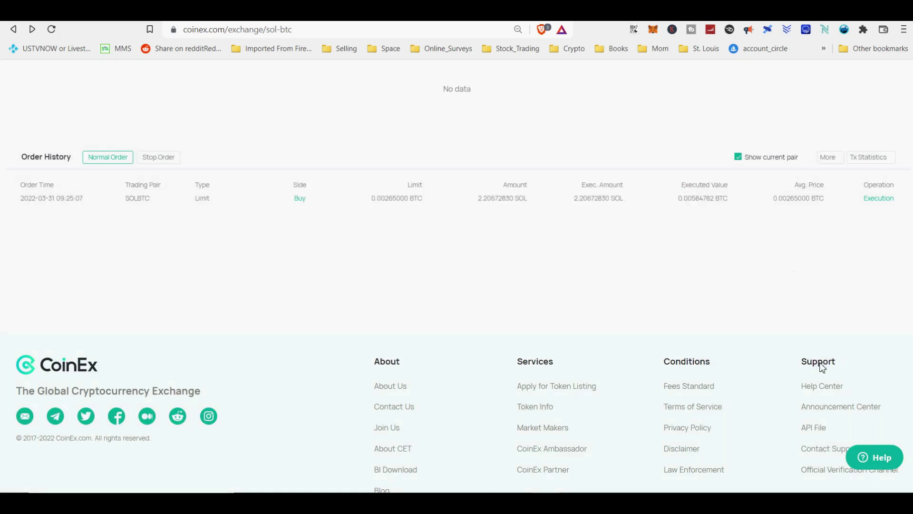
scroll(758, 249, "up", 10)
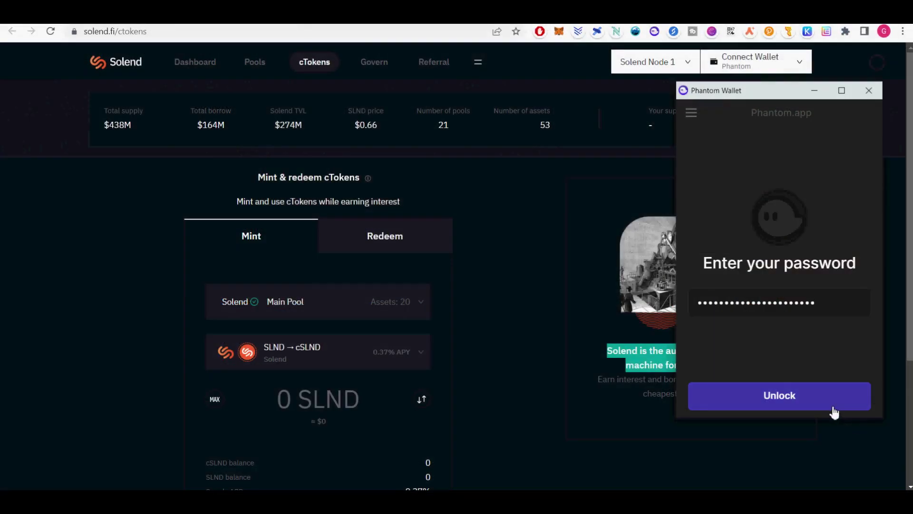
Connect the Phantom wallet on Solend and browse the cToken mint assets, selecting USDC → cUSDC.
left_click(835, 407)
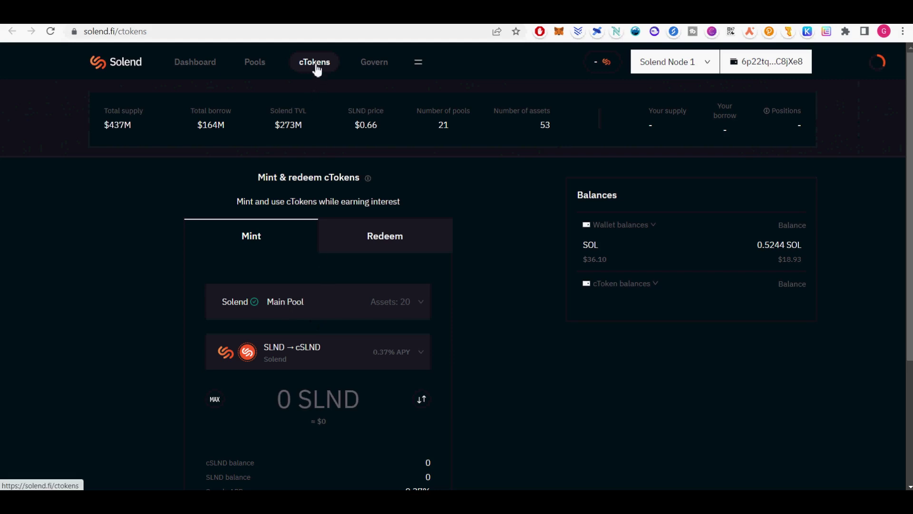
scroll(516, 359, "down", 3)
scroll(515, 359, "up", 3)
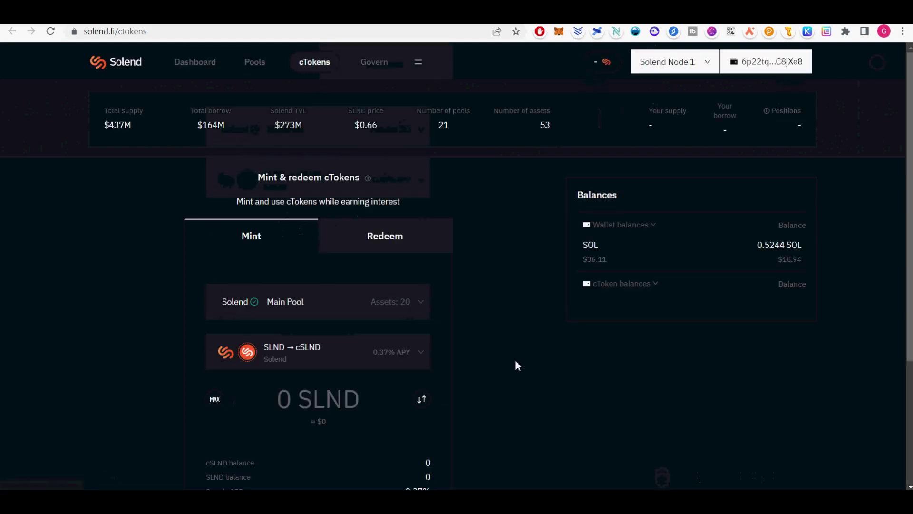
scroll(382, 387, "down", 3)
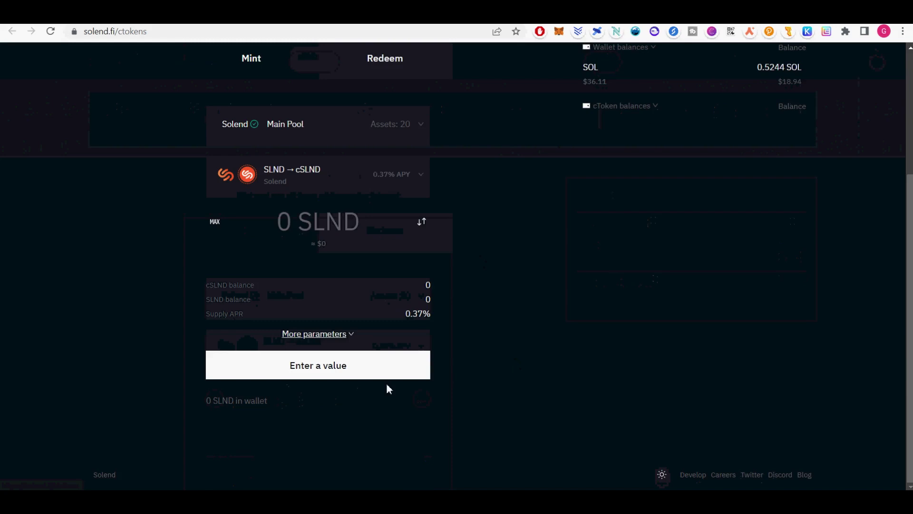
scroll(386, 383, "up", 3)
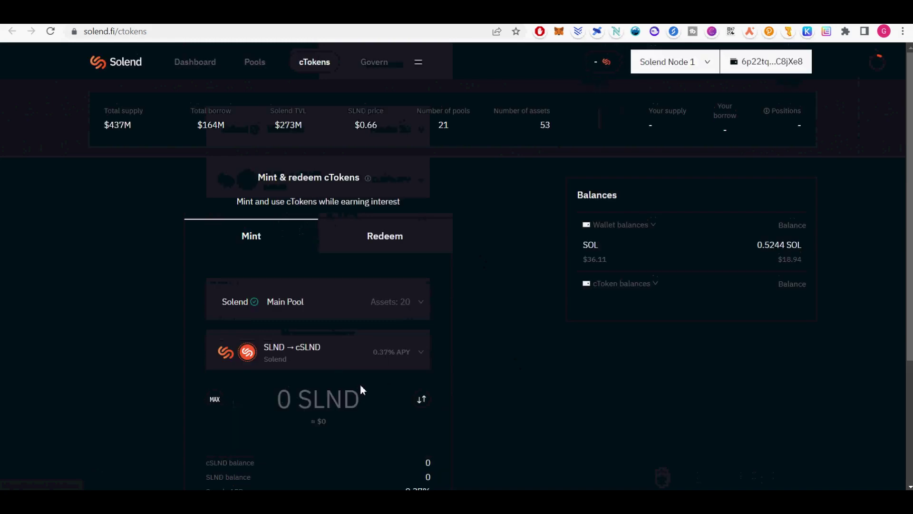
left_click(317, 351)
scroll(342, 464, "down", 5)
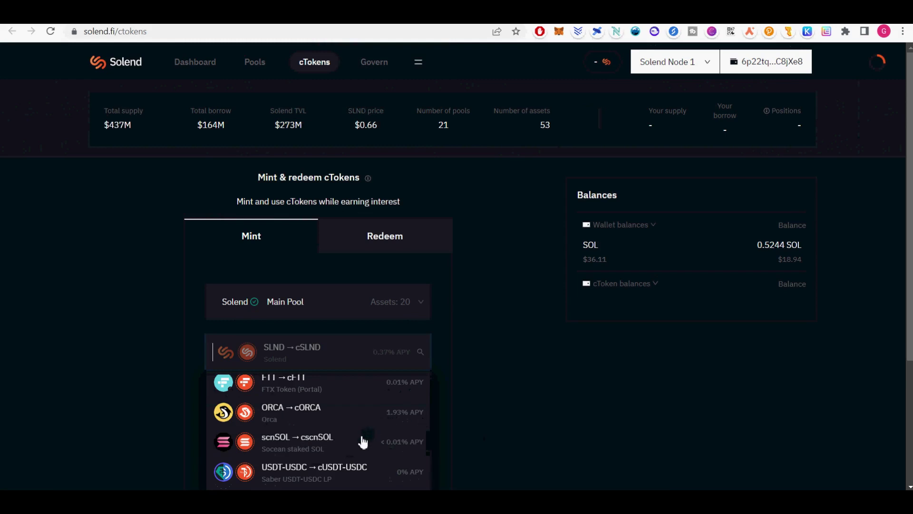
scroll(408, 439, "down", 5)
scroll(408, 439, "up", 5)
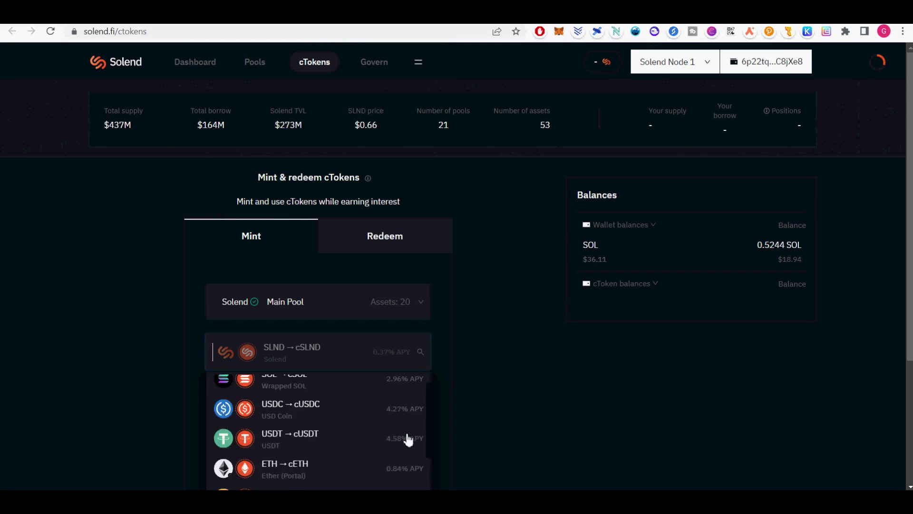
scroll(408, 439, "up", 2)
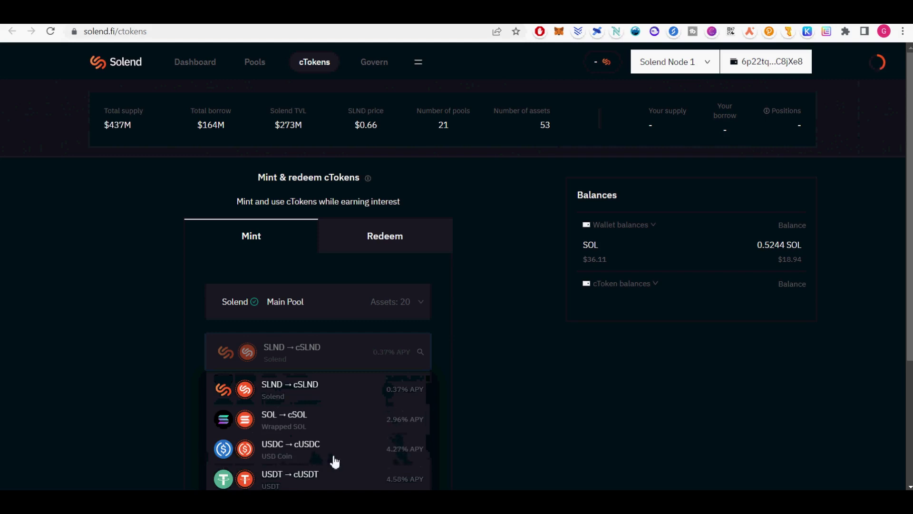
scroll(408, 451, "down", 5)
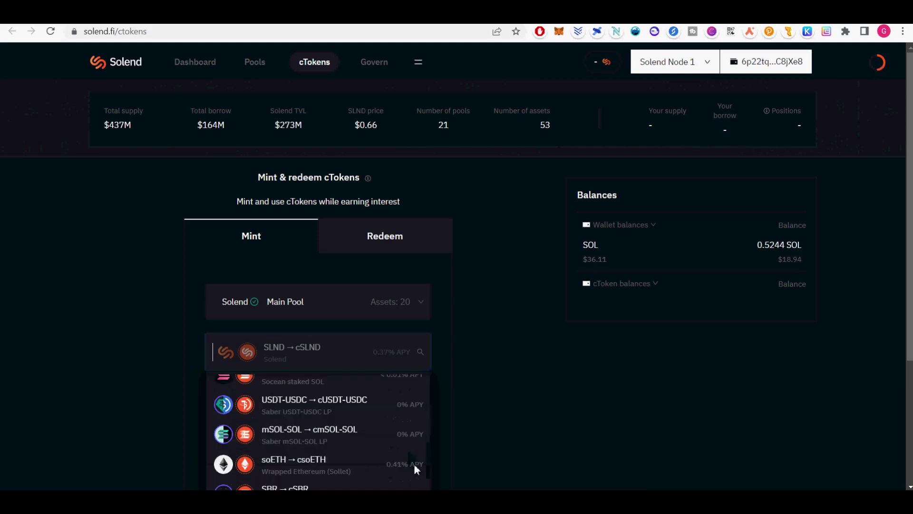
scroll(414, 464, "down", 2)
scroll(414, 467, "down", 5)
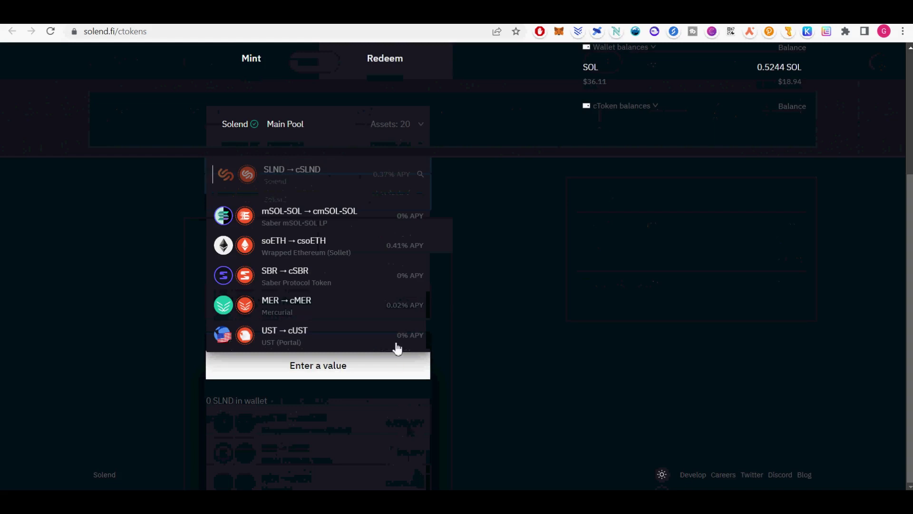
scroll(396, 346, "up", 4)
scroll(394, 336, "up", 2)
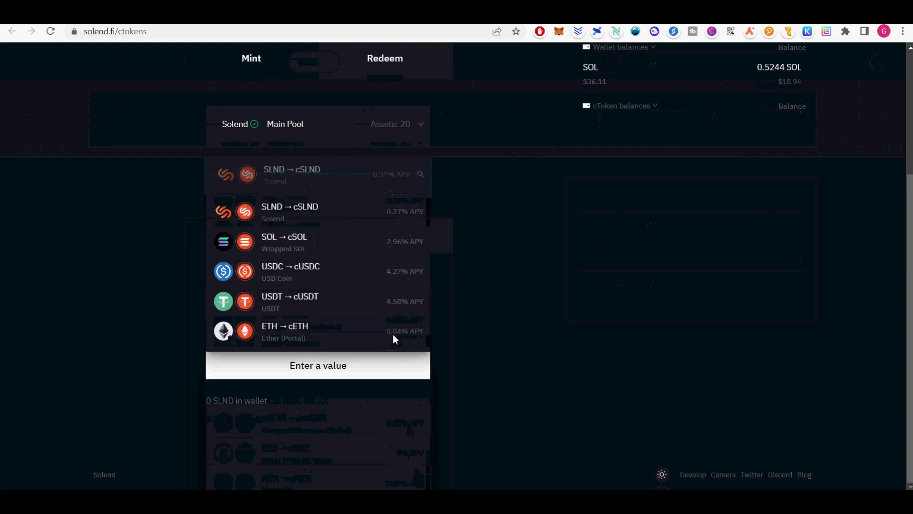
left_click(338, 281)
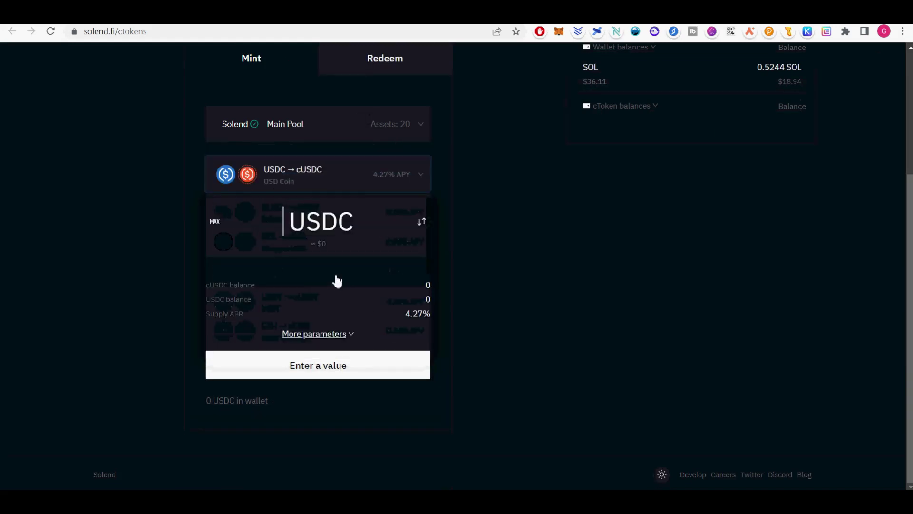
type("1")
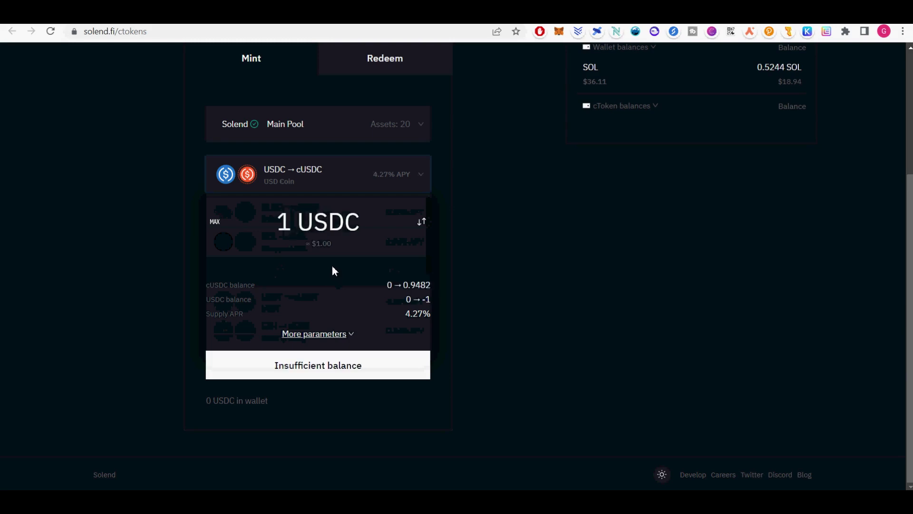
type("0")
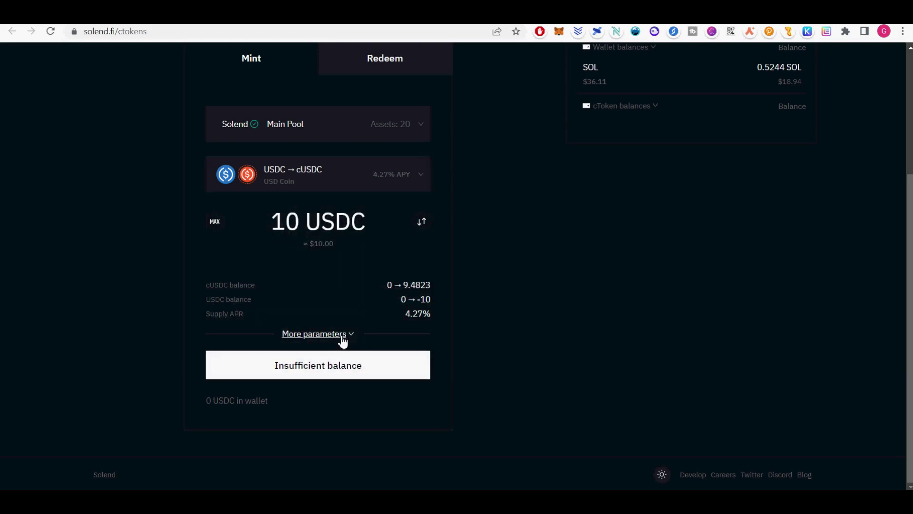
Expand More parameters on the mint form and highlight the maximum borrow APR.
left_click(345, 341)
scroll(503, 385, "down", 3)
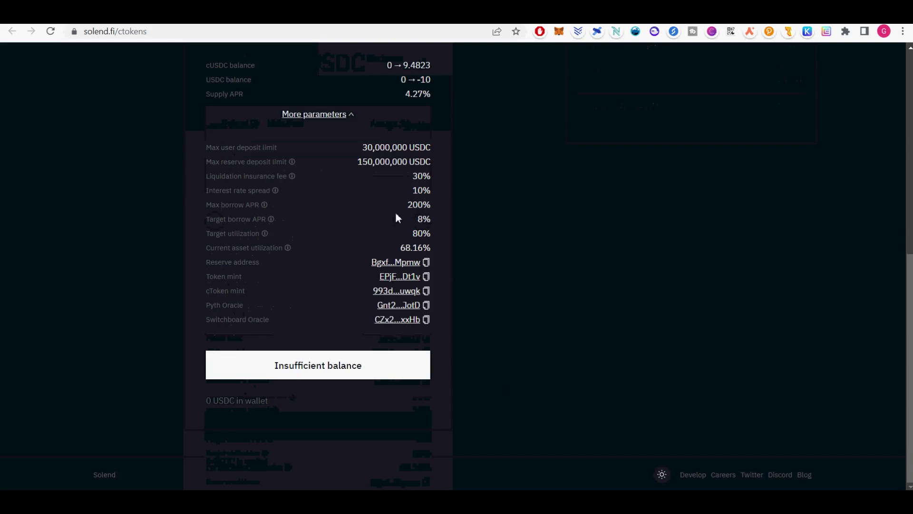
left_click_drag(404, 206, 436, 211)
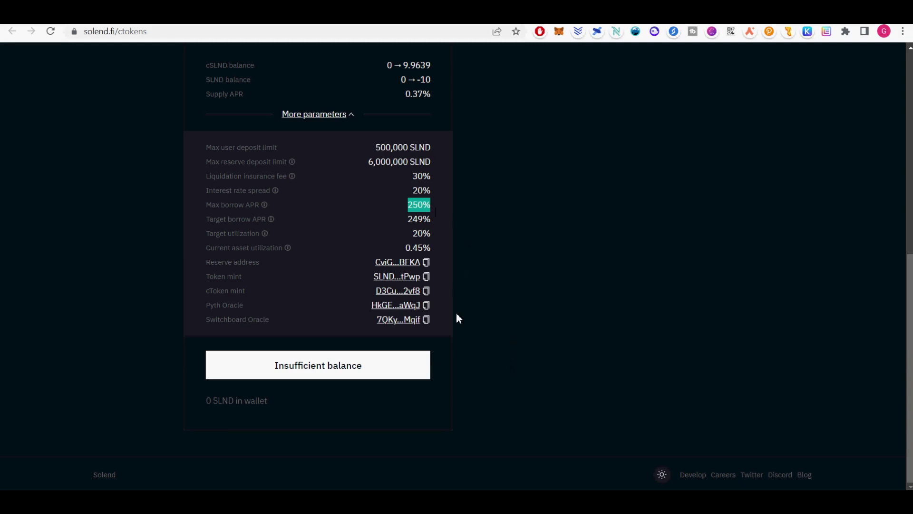
scroll(562, 373, "up", 4)
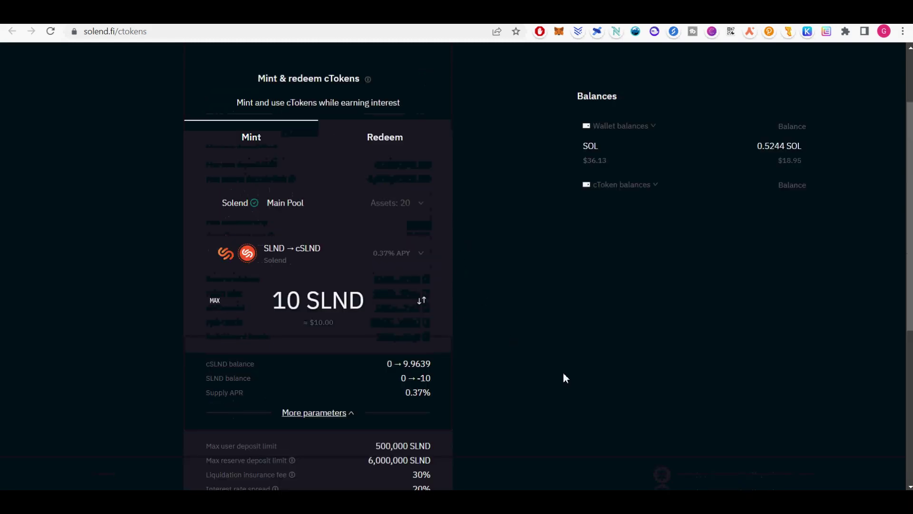
scroll(563, 373, "up", 4)
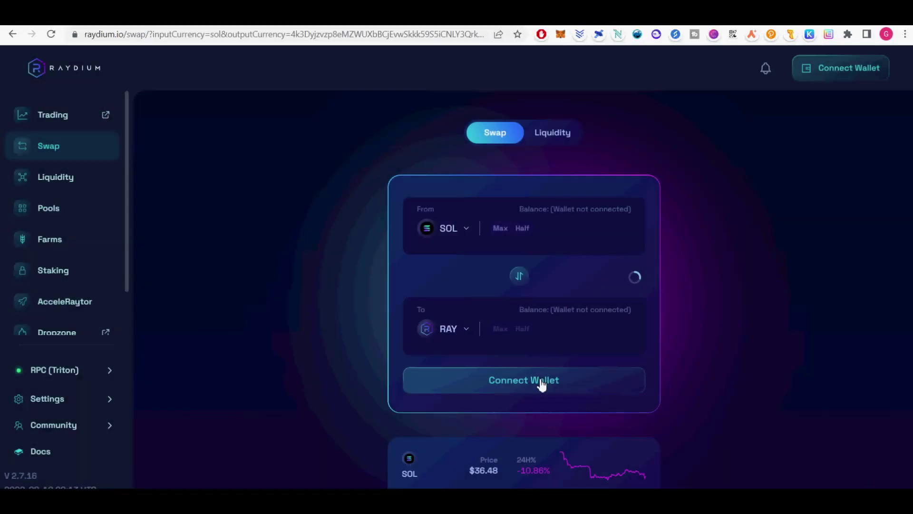
Connect the Phantom wallet to Raydium's swap page.
left_click(542, 383)
left_click(448, 258)
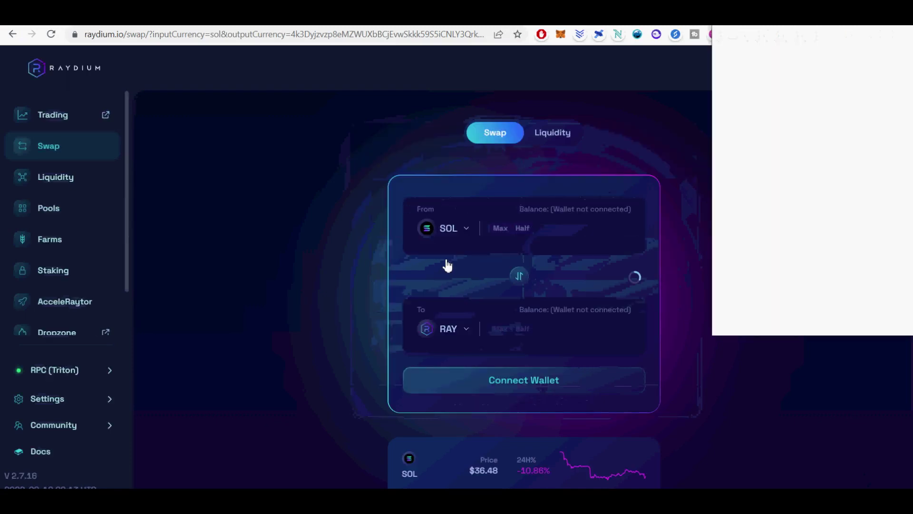
left_click(862, 312)
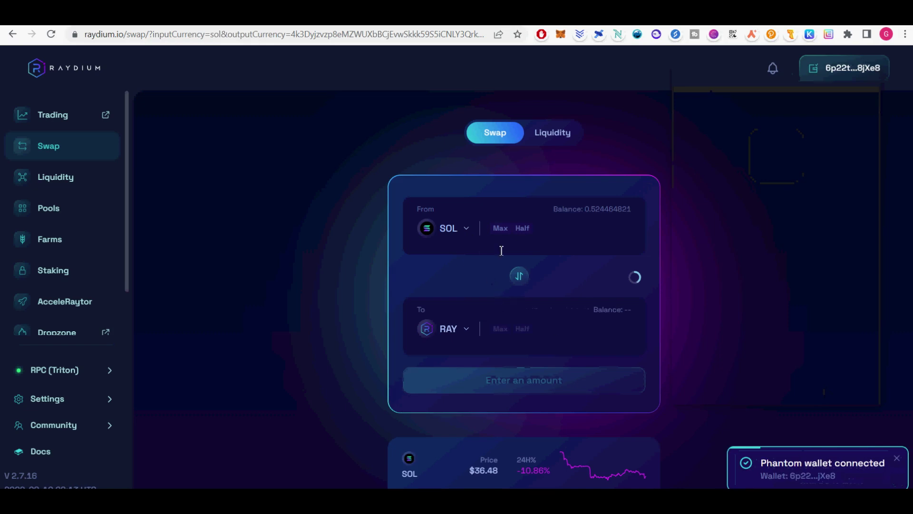
Swap 0.237232411 SOL for about 8.656319 USDC.
left_click(521, 229)
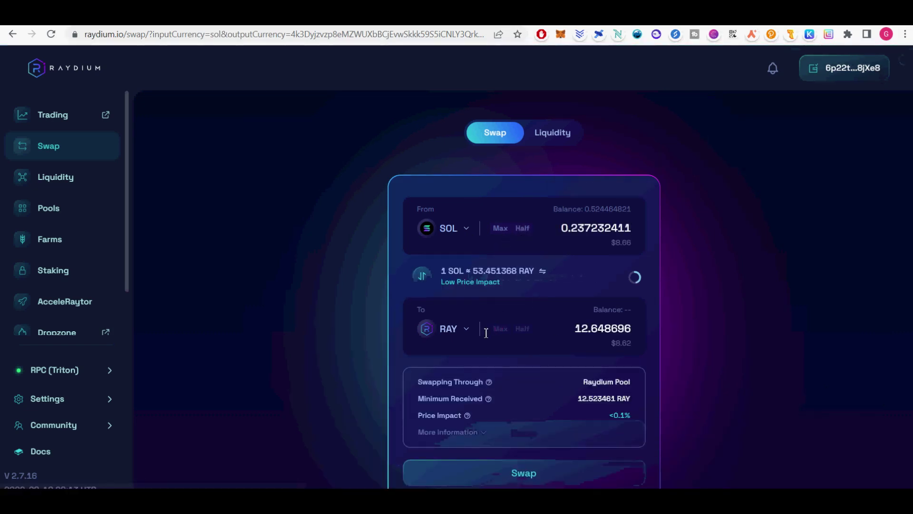
left_click(466, 330)
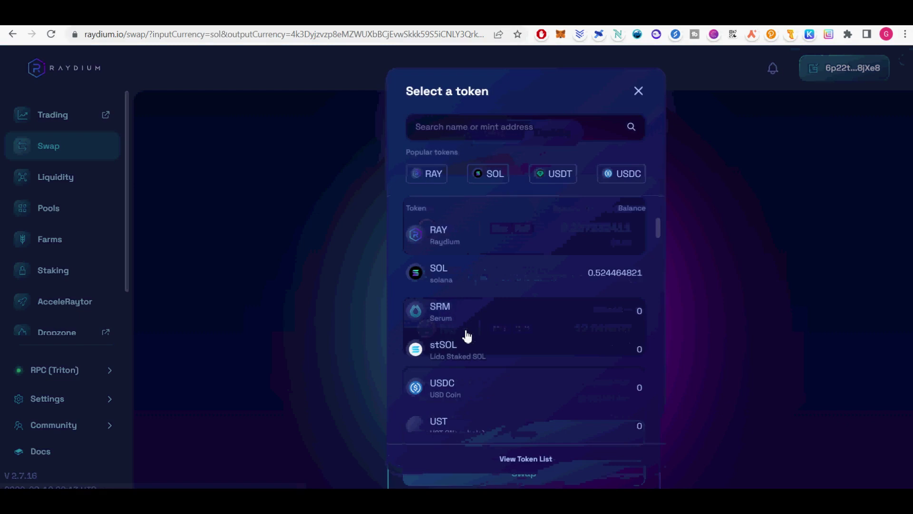
left_click(454, 387)
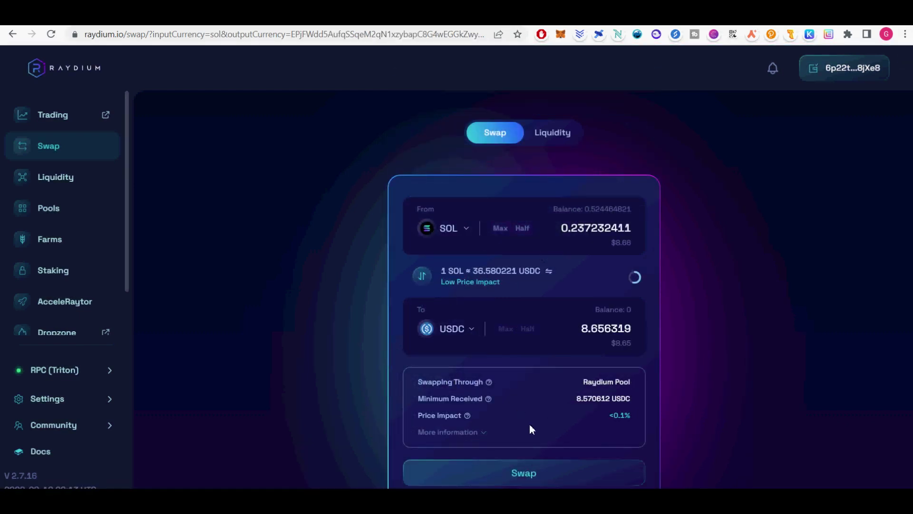
scroll(541, 438, "down", 2)
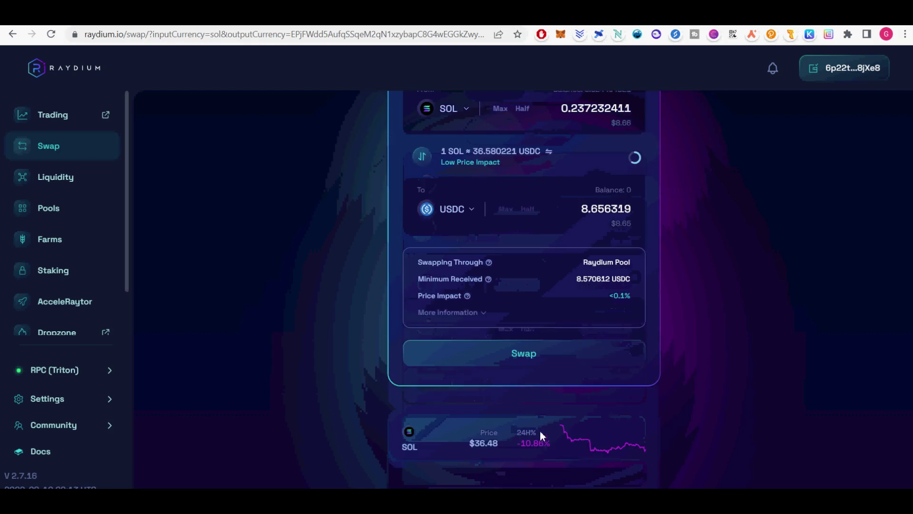
left_click(524, 354)
left_click_drag(807, 34, 753, 108)
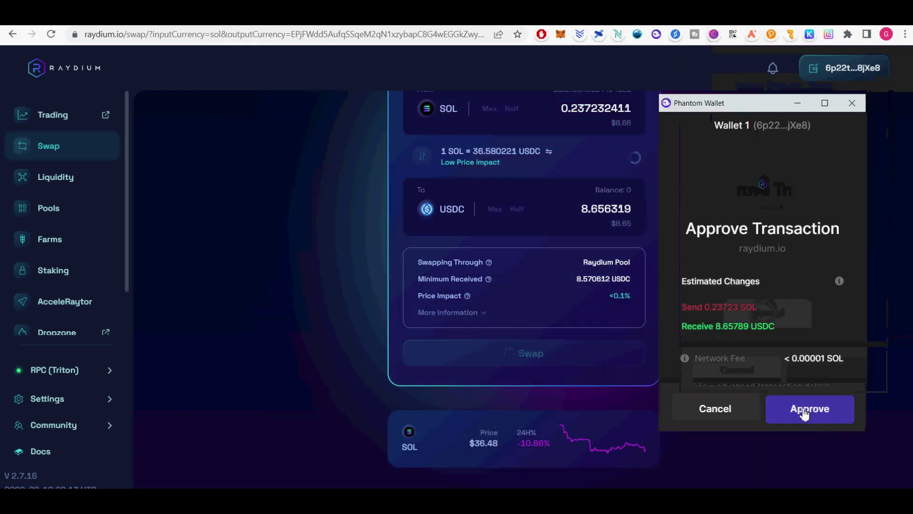
left_click(715, 408)
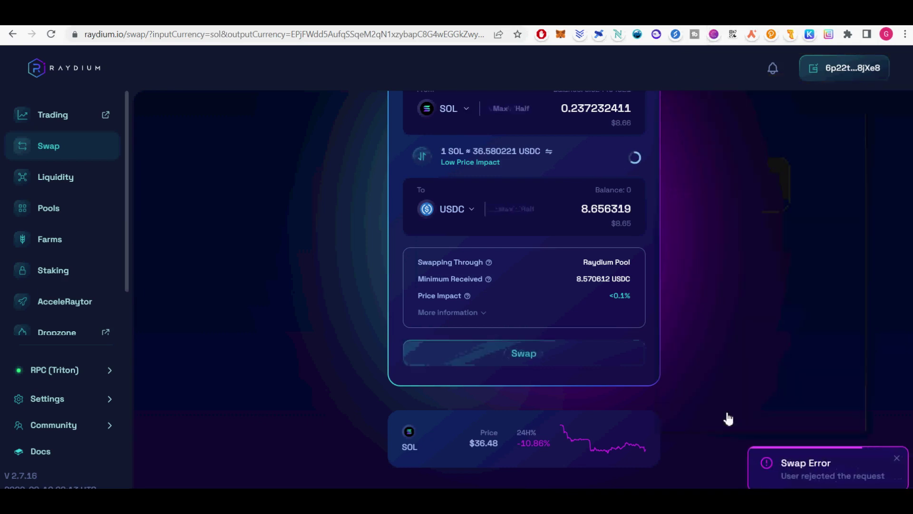
scroll(797, 398, "up", 3)
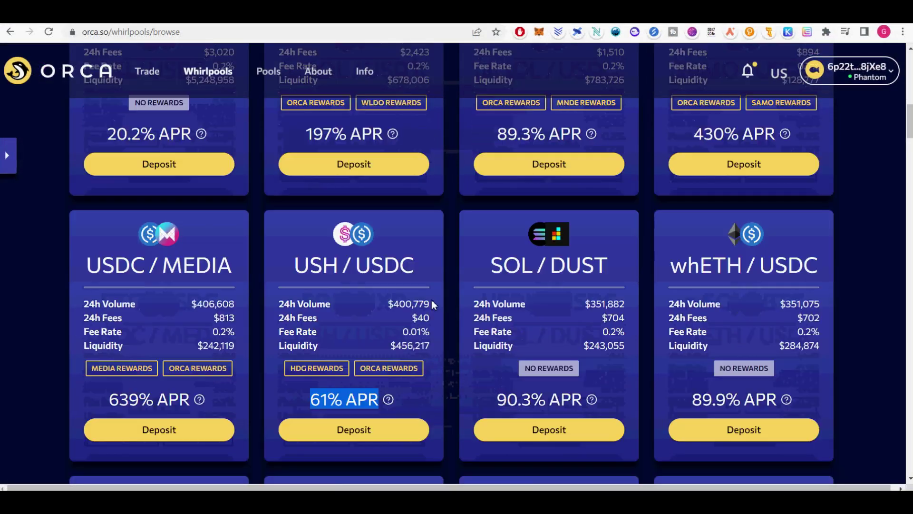
scroll(431, 300, "down", 4)
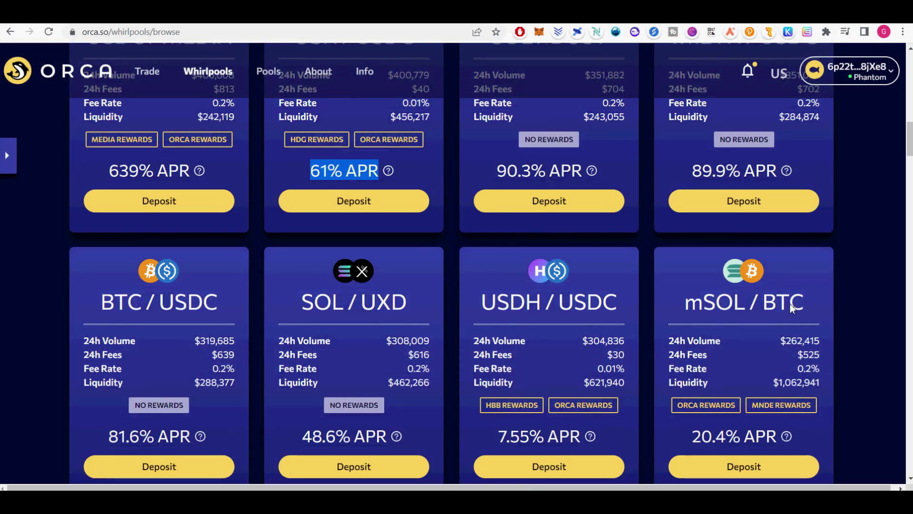
left_click_drag(909, 151, 909, 127)
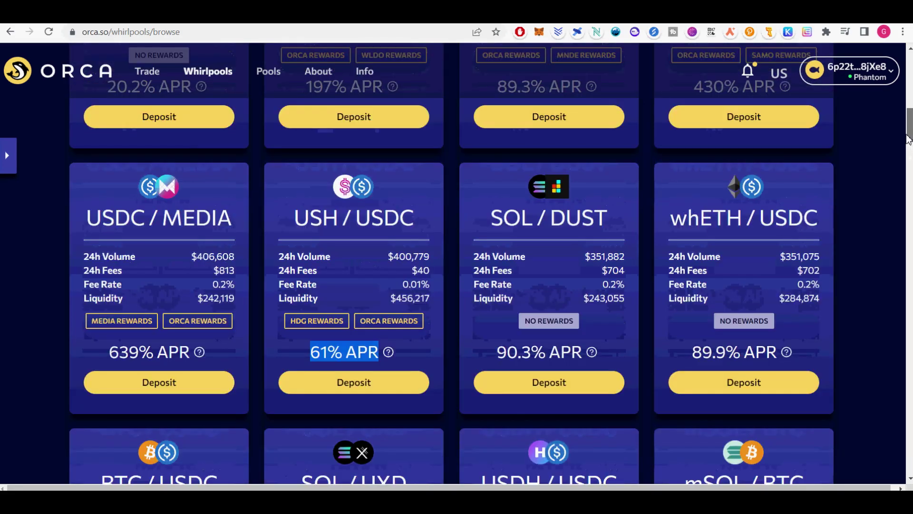
Open the USH/USDC deposit, accept both intro checkboxes, and pick a custom range 0.9282–1.1262.
left_click(346, 386)
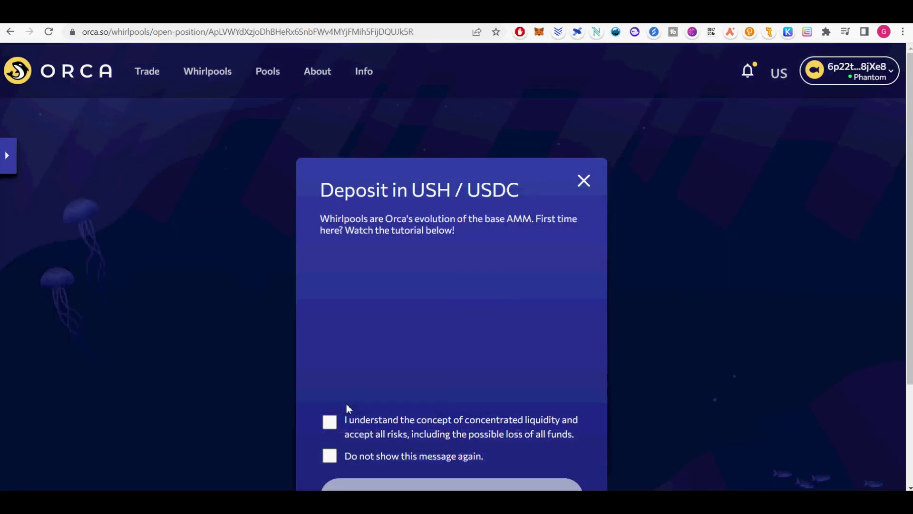
left_click(330, 421)
left_click(329, 456)
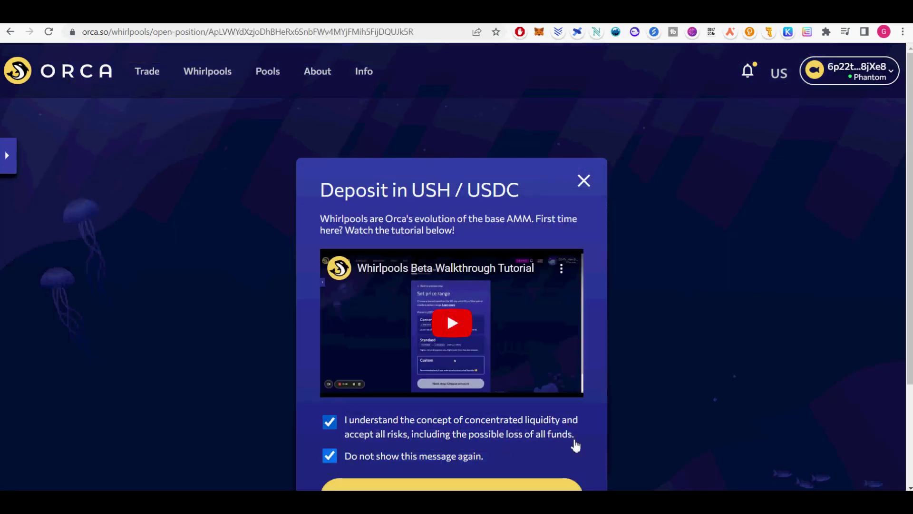
scroll(457, 428, "down", 3)
left_click(475, 371)
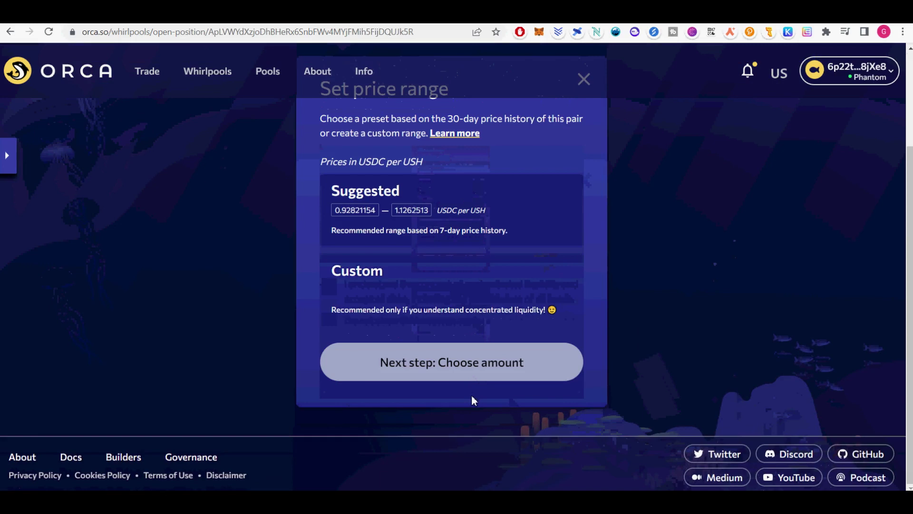
left_click(368, 239)
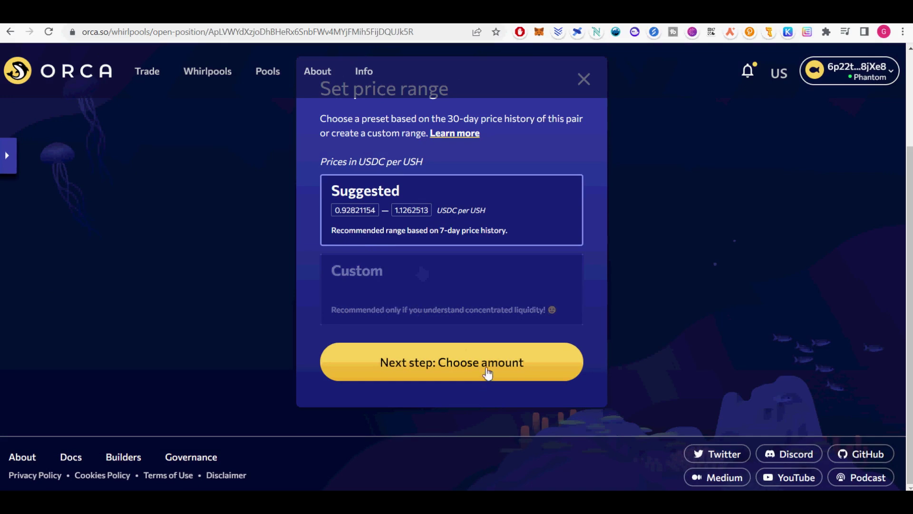
left_click(449, 300)
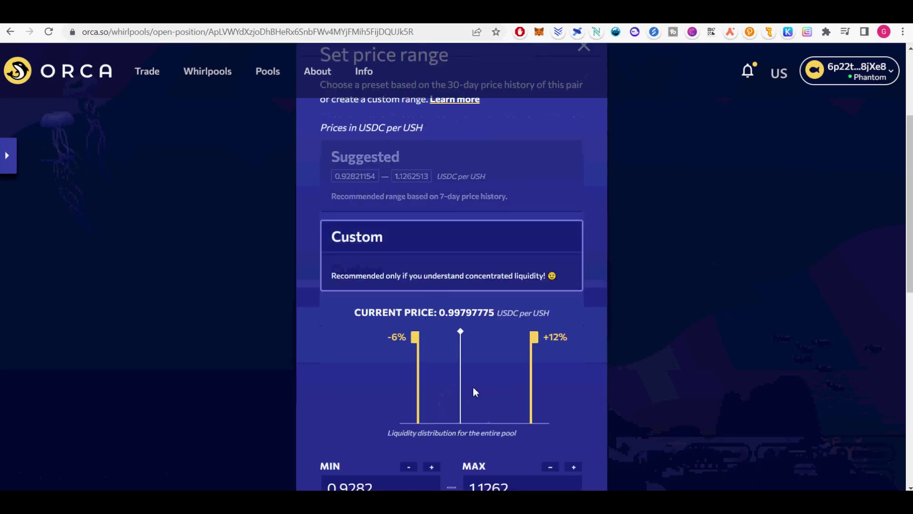
scroll(473, 385, "down", 5)
scroll(474, 386, "down", 3)
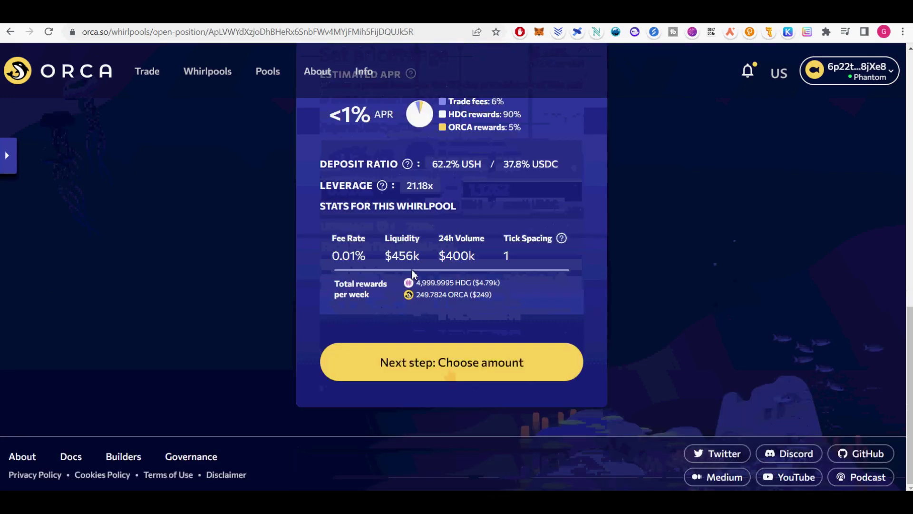
scroll(496, 330, "up", 5)
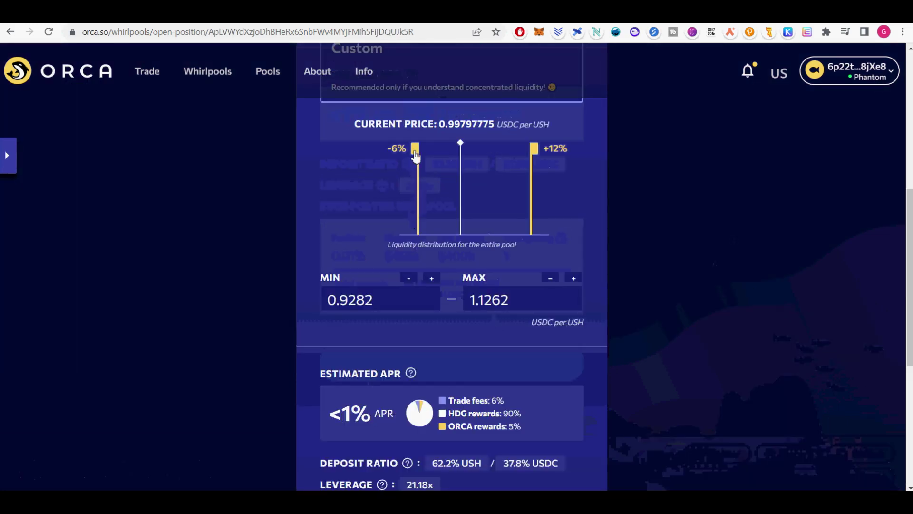
Narrow the custom range to about ±2%, then step the minimum up to 0.9757.
left_click_drag(415, 149, 446, 152)
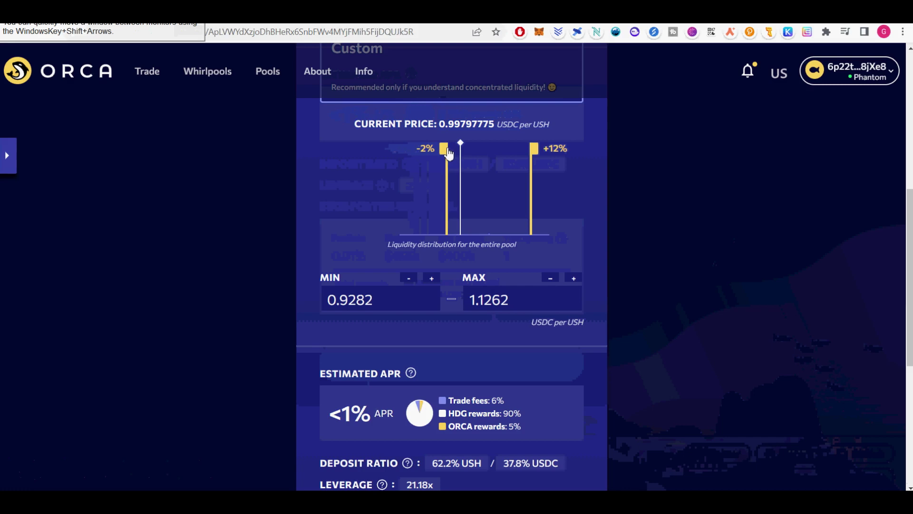
left_click_drag(560, 151, 492, 153)
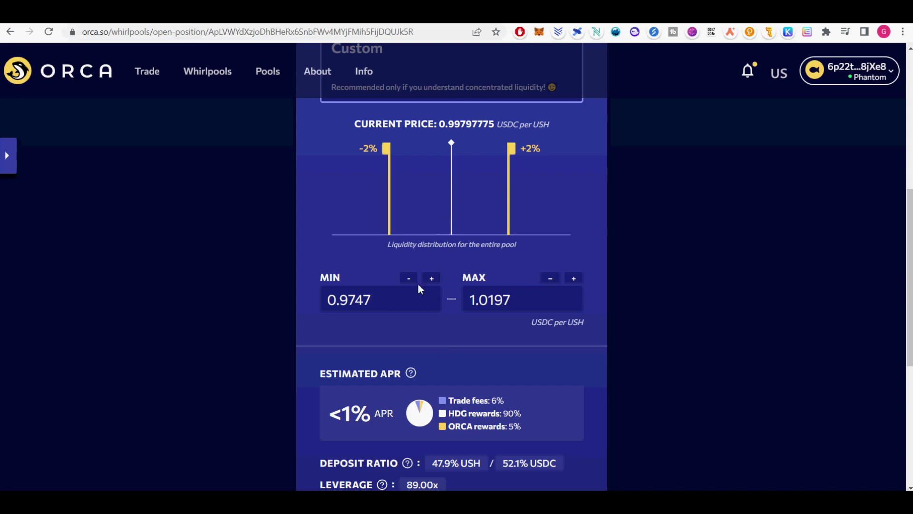
left_click(431, 278)
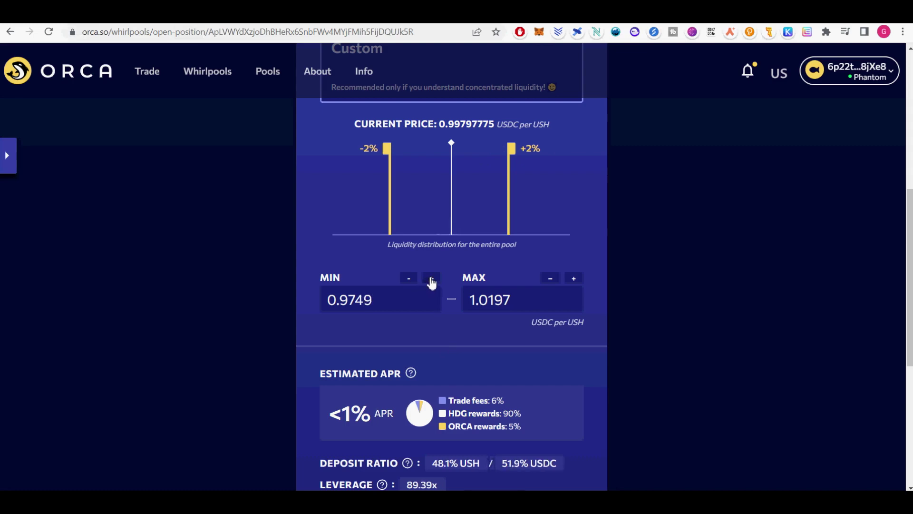
left_click(432, 279)
left_click(431, 278)
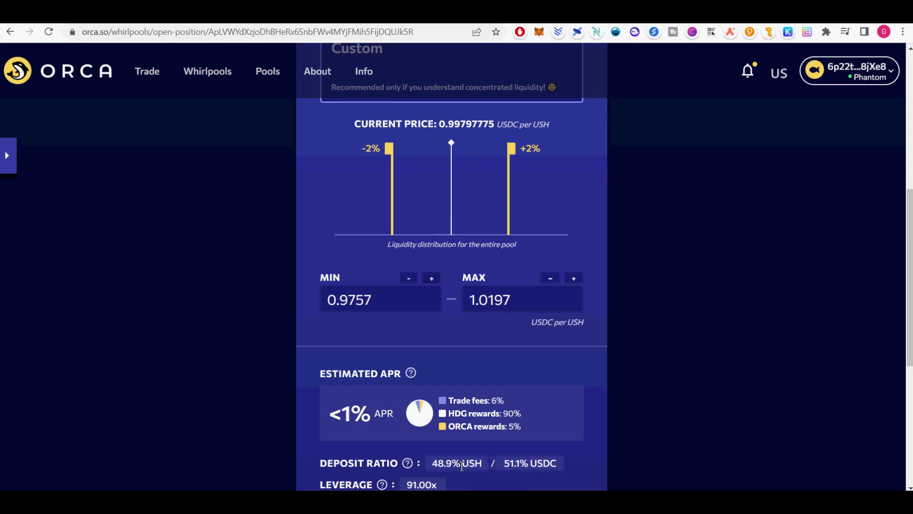
scroll(431, 486, "down", 5)
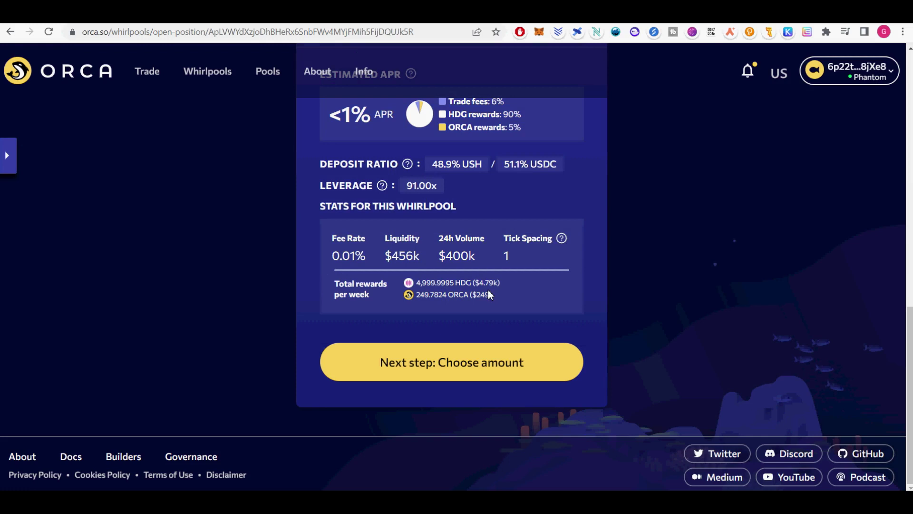
scroll(514, 389, "up", 5)
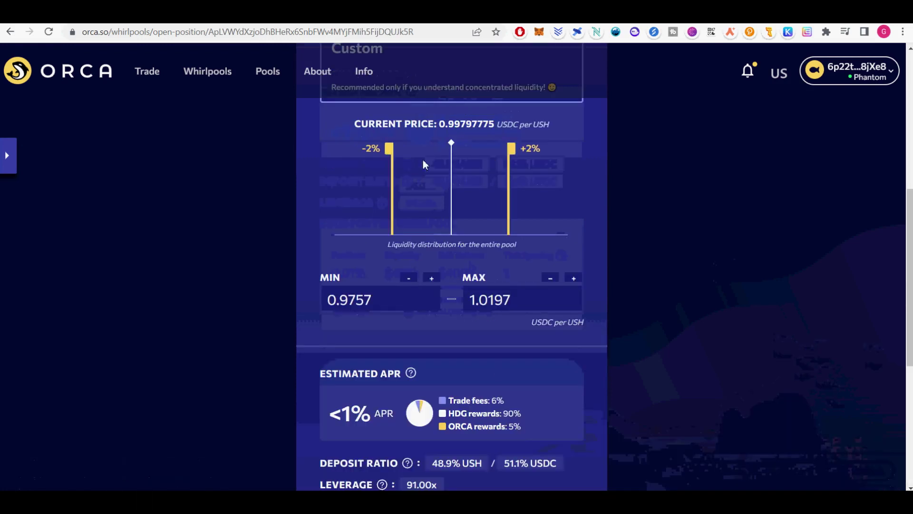
Drag both range bounds toward the current price and highlight the HDG rewards share.
left_click_drag(389, 150, 436, 152)
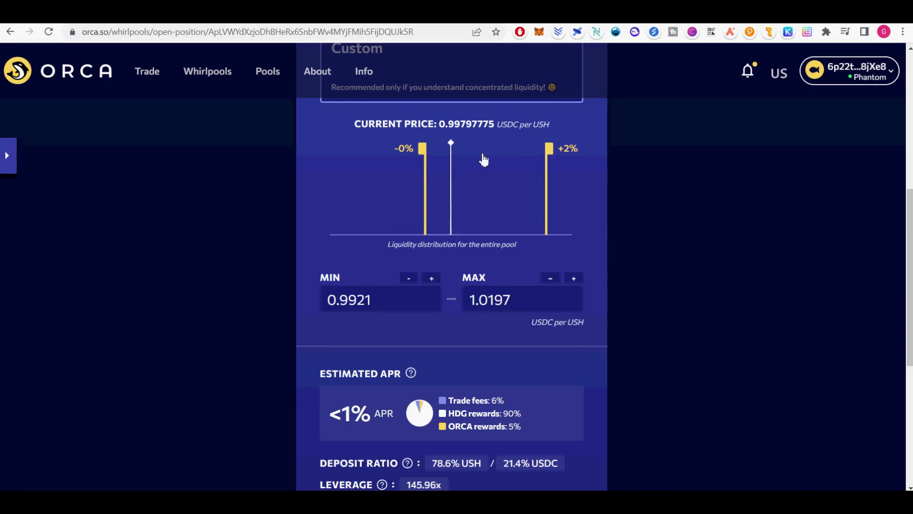
left_click_drag(548, 152, 469, 157)
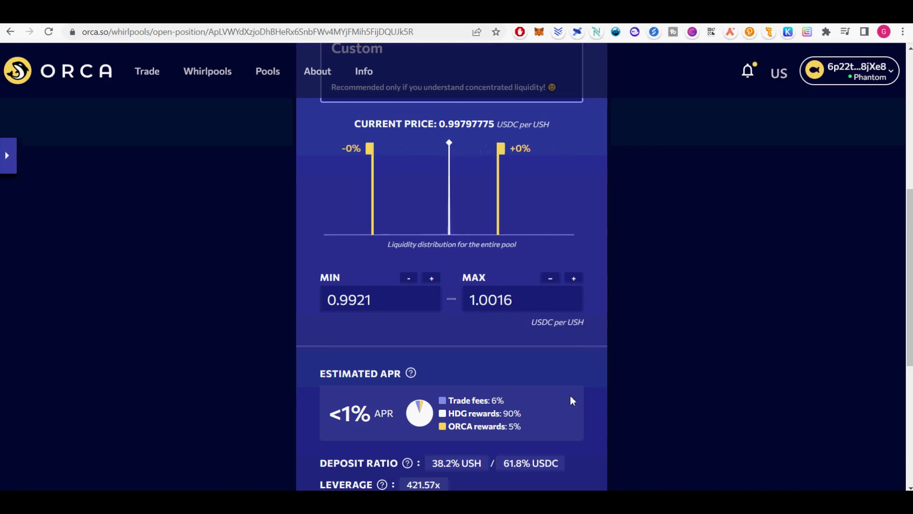
scroll(554, 412, "down", 5)
scroll(553, 411, "up", 5)
left_click_drag(504, 415, 519, 418)
Tighten the range to 0.9969–0.9987, highlighting the 4.72% APR and ORCA rewards share.
left_click_drag(370, 149, 400, 154)
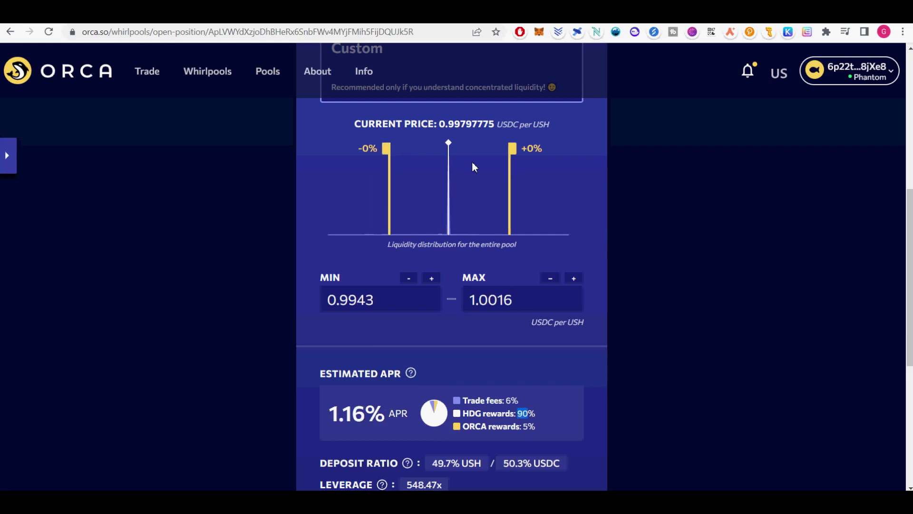
left_click_drag(387, 151, 435, 161)
left_click_drag(549, 151, 469, 156)
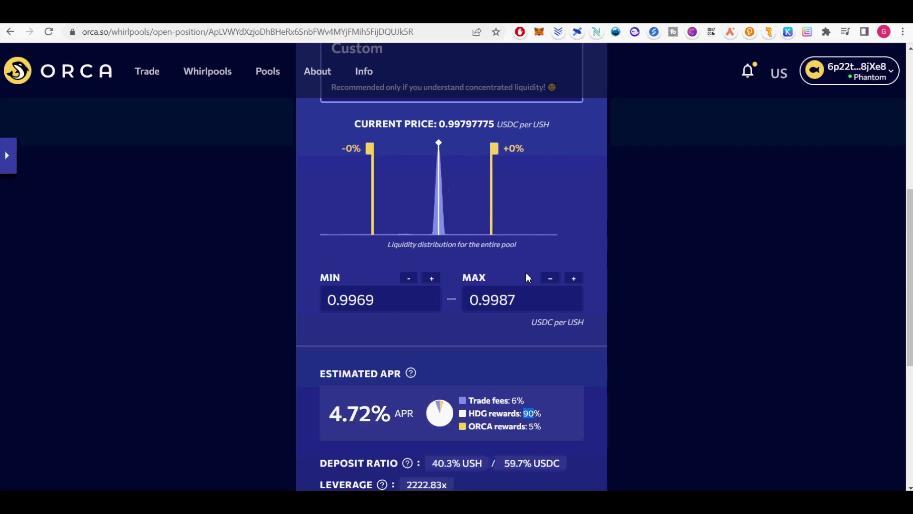
double_click(334, 417)
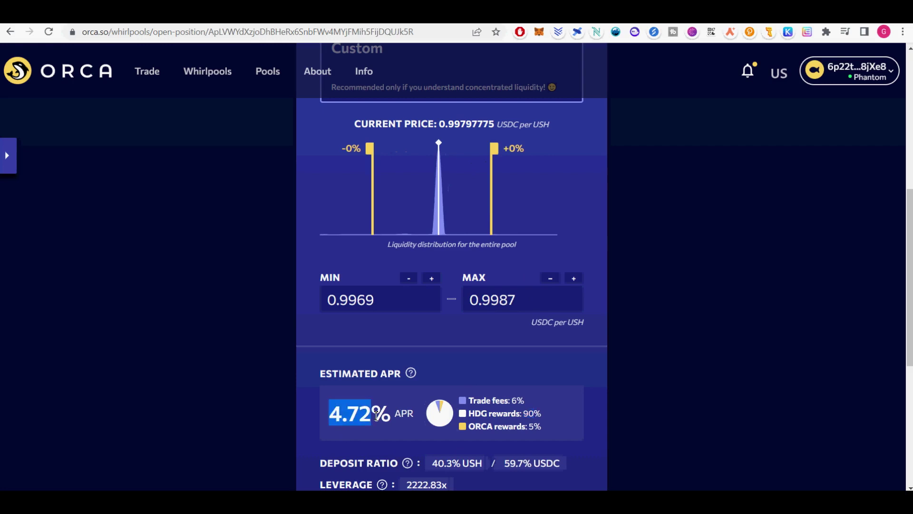
double_click(534, 427)
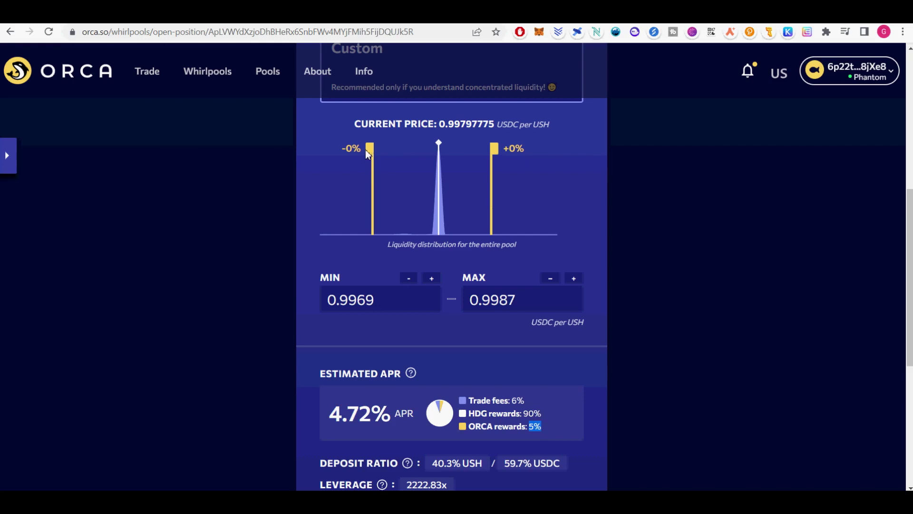
Narrow the range so the upper bound sits at 0.9980, with estimated APR at 42.5%.
left_click_drag(371, 151, 426, 156)
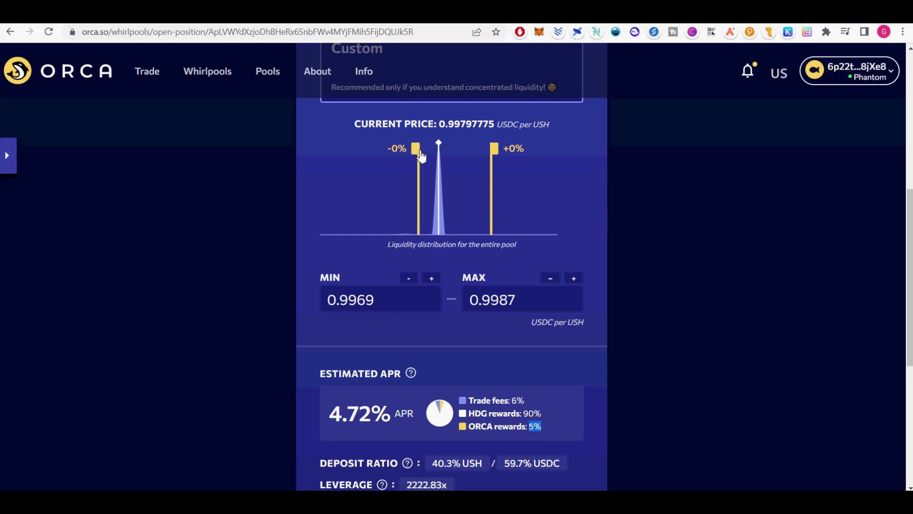
left_click_drag(564, 150, 523, 153)
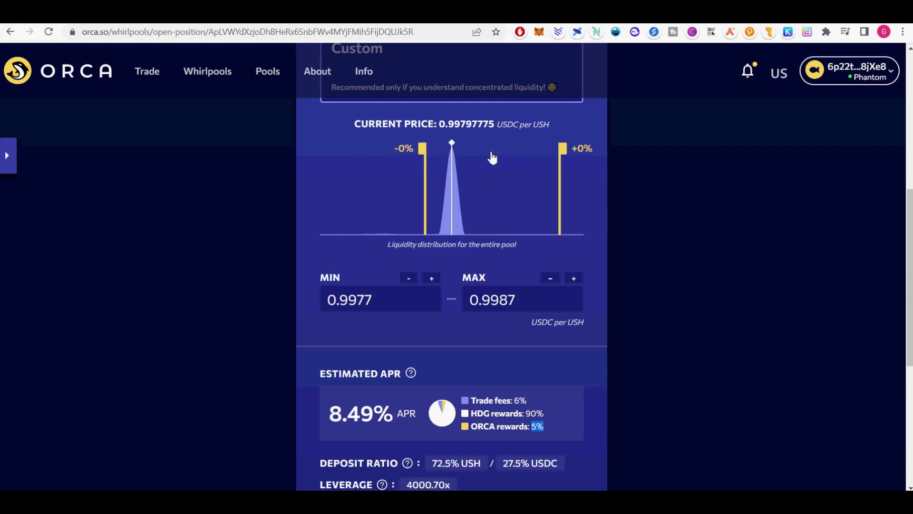
left_click_drag(523, 150, 497, 151)
left_click_drag(385, 153, 407, 153)
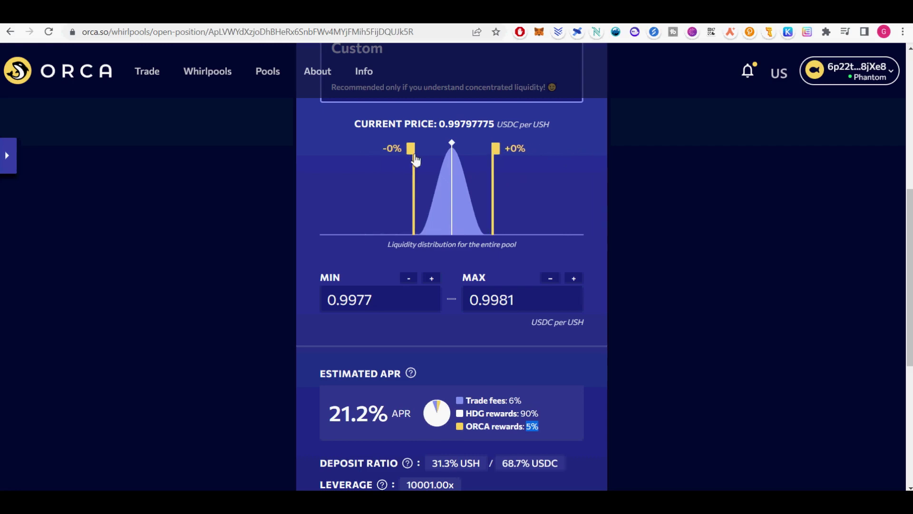
left_click_drag(542, 152, 495, 153)
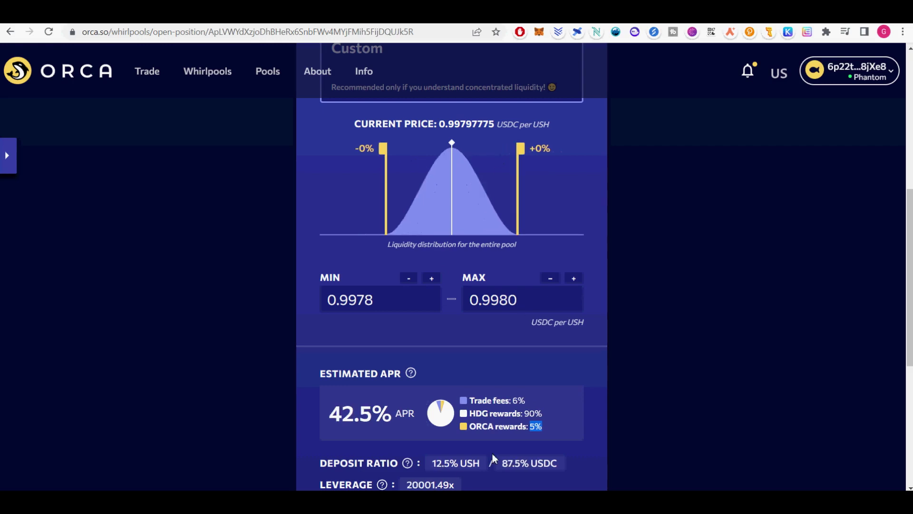
left_click_drag(330, 414, 370, 415)
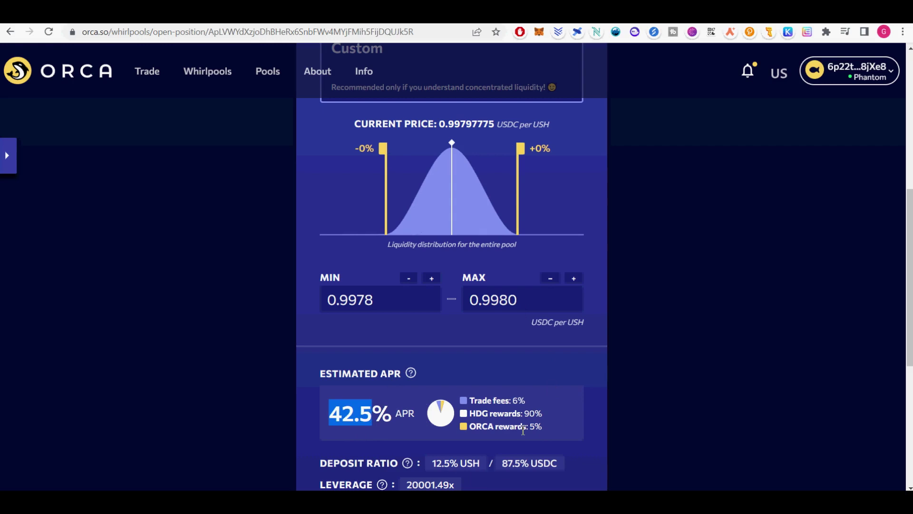
Raise the lower bound to 0.9979, then check the 84.9% APR and 25.1%/74.9% deposit ratio.
left_click_drag(382, 150, 413, 153)
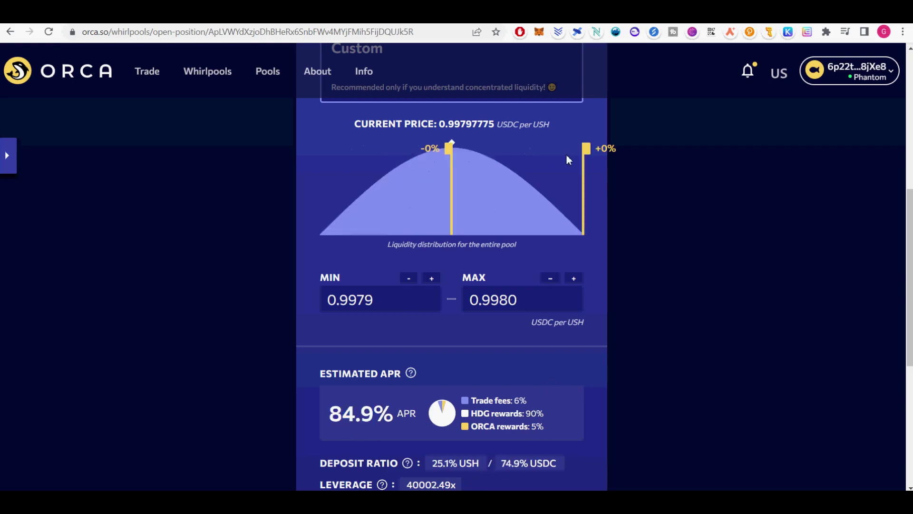
left_click_drag(449, 150, 389, 151)
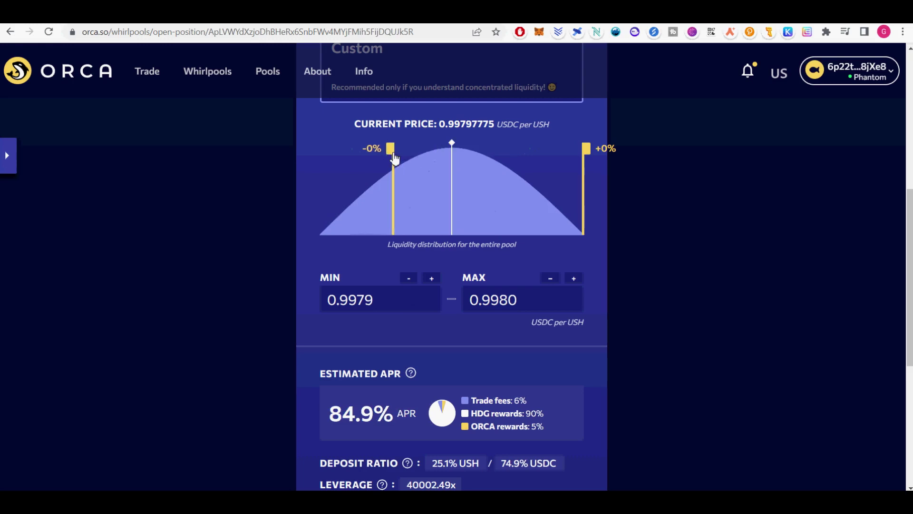
left_click_drag(586, 150, 507, 153)
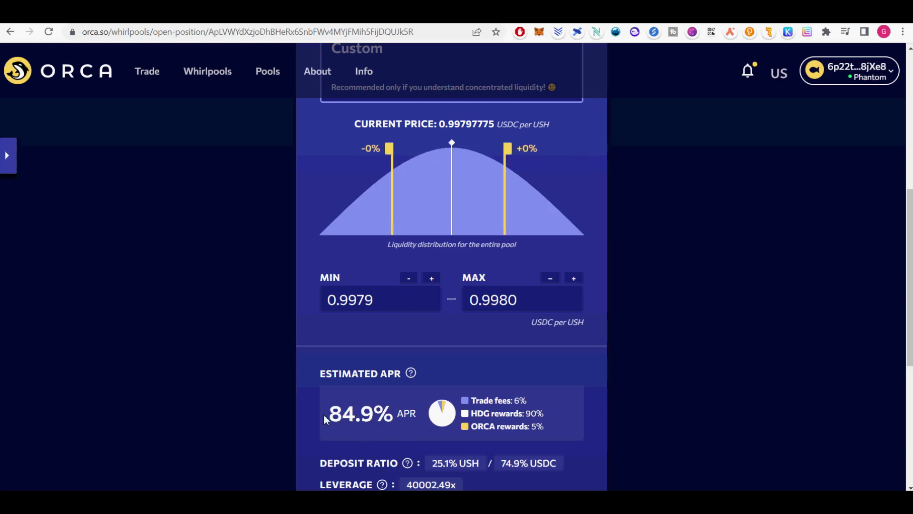
left_click_drag(330, 415, 369, 420)
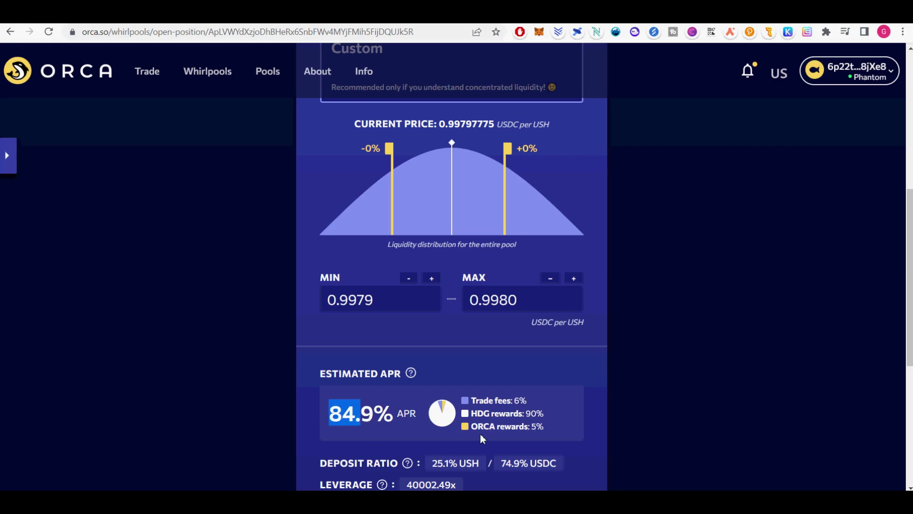
scroll(482, 439, "down", 4)
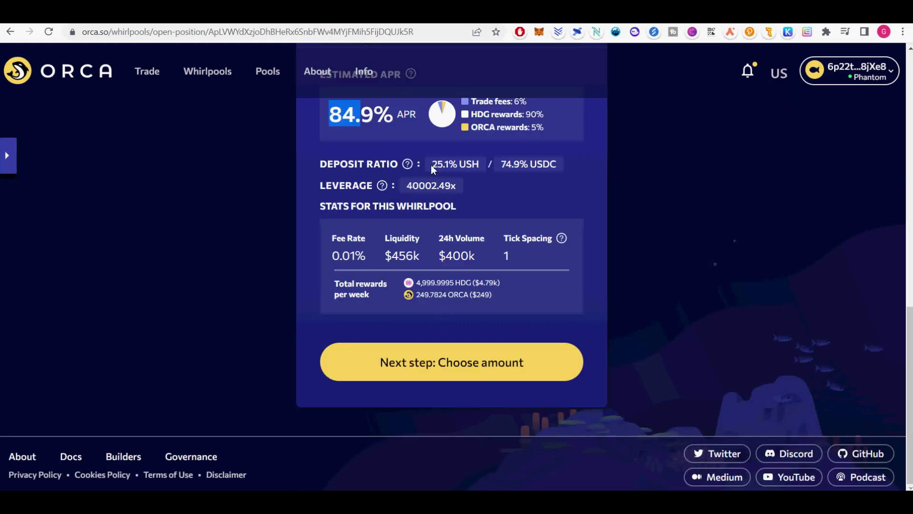
left_click_drag(430, 165, 555, 168)
left_click(494, 161)
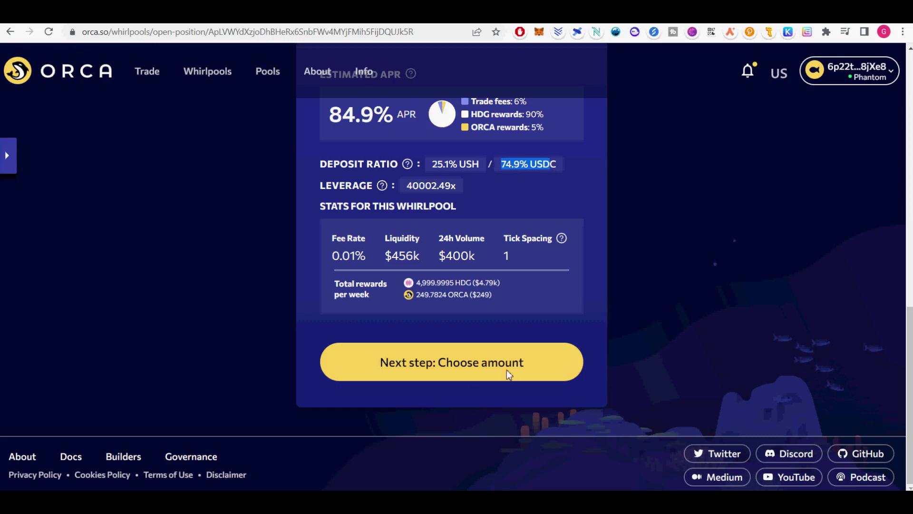